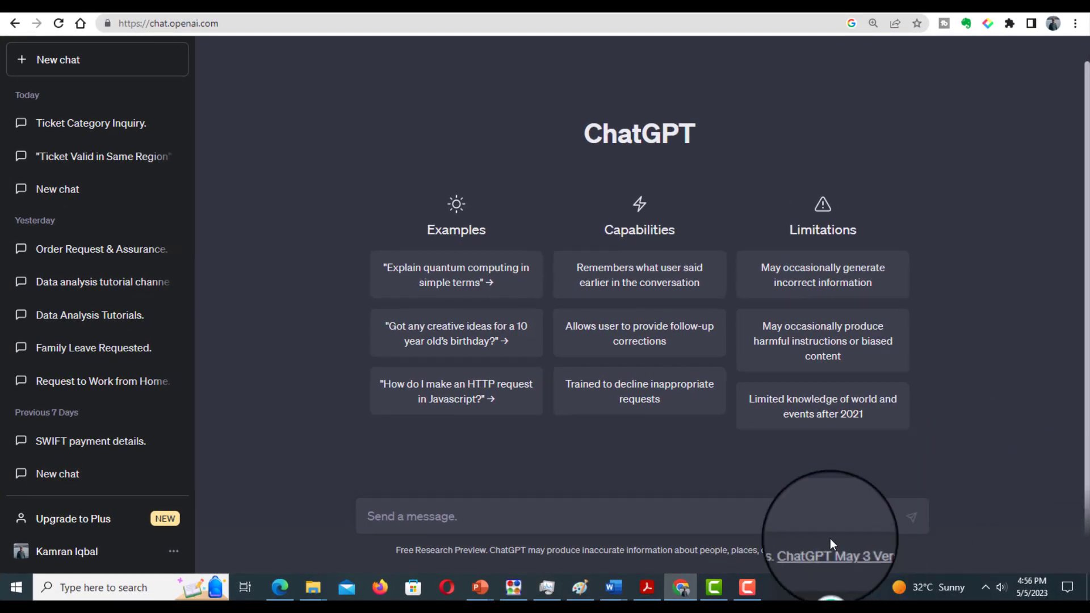
Step: Send ChatGPT the green HRM and employee innovative behavior literature review prompt, ending with a conclusion
key("ctrl+v")
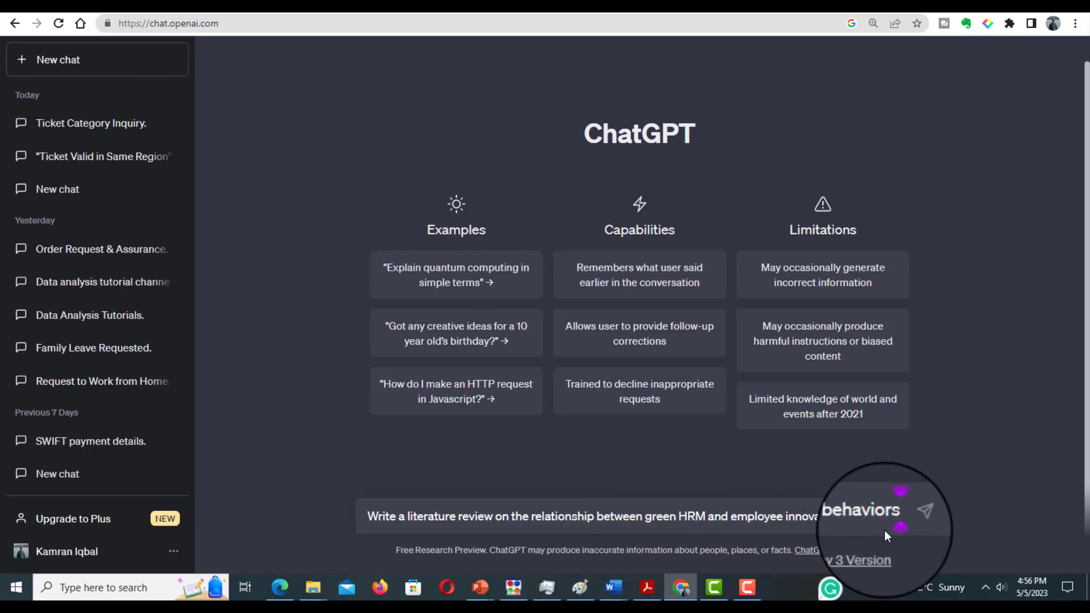
left_click(912, 518)
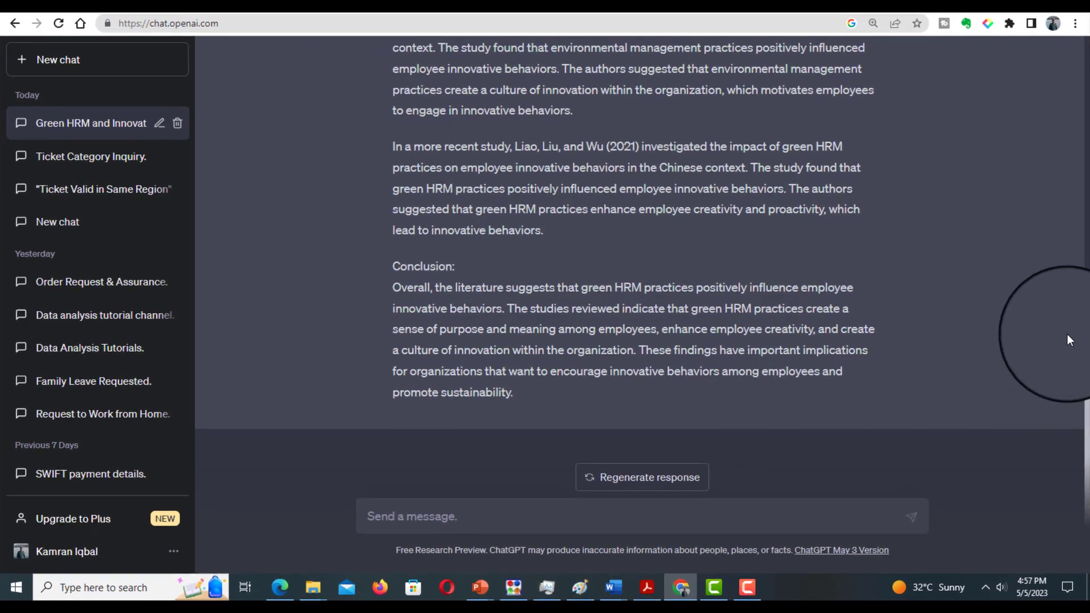
left_click_drag(1086, 333, 1086, 244)
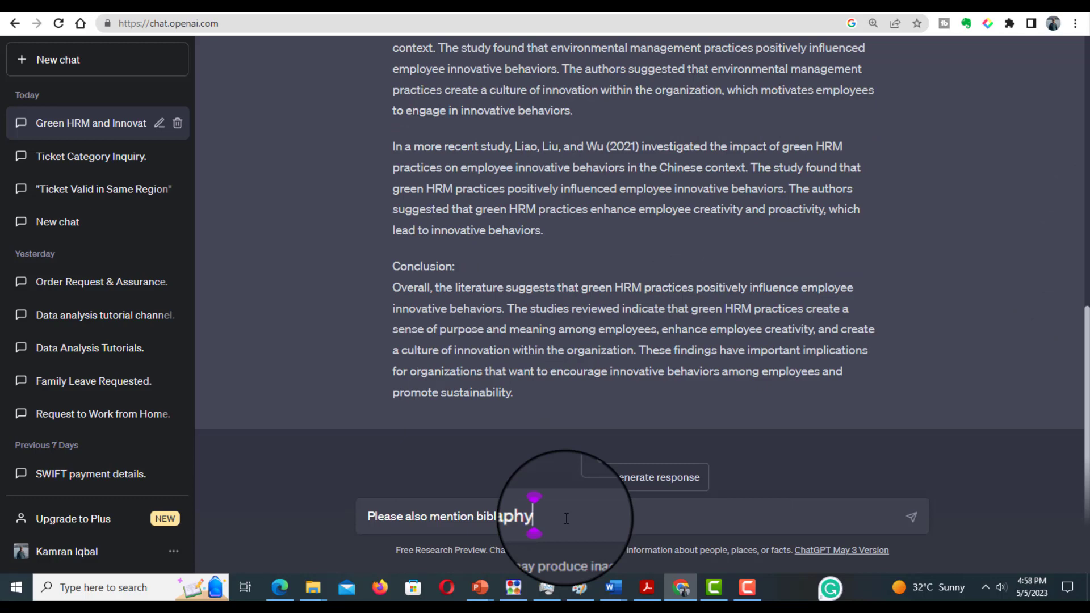
Step: Send the follow-up 'Please also mention bibliography' to get ChatGPT's four references
mouse_move(525, 518)
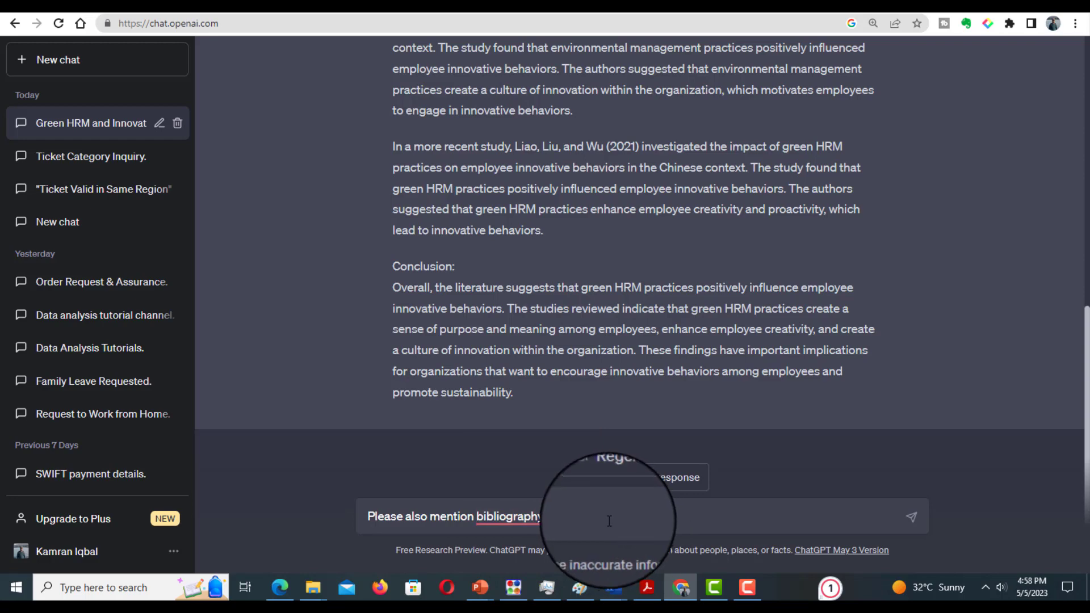
left_click(911, 518)
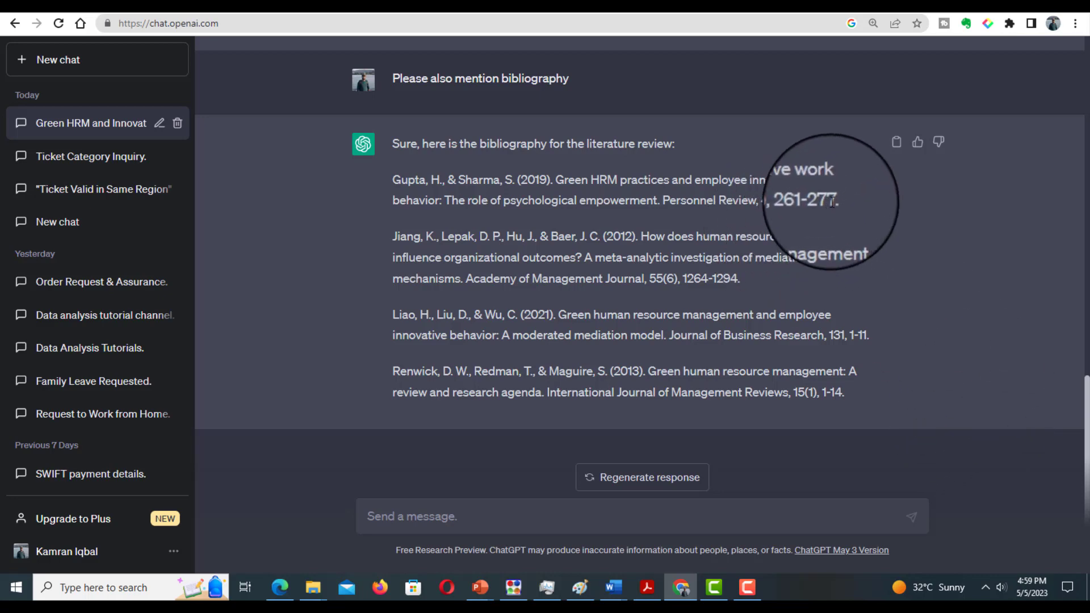
Step: Copy the Gupta & Sharma (2019) entry from ChatGPT's bibliography
left_click_drag(841, 202, 391, 179)
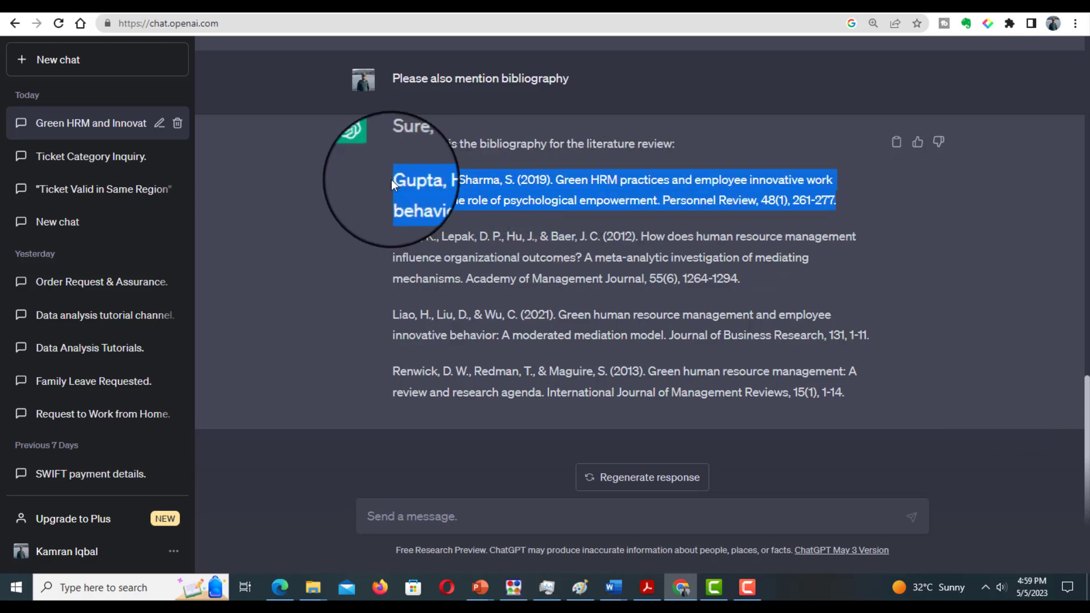
right_click(421, 189)
left_click(436, 199)
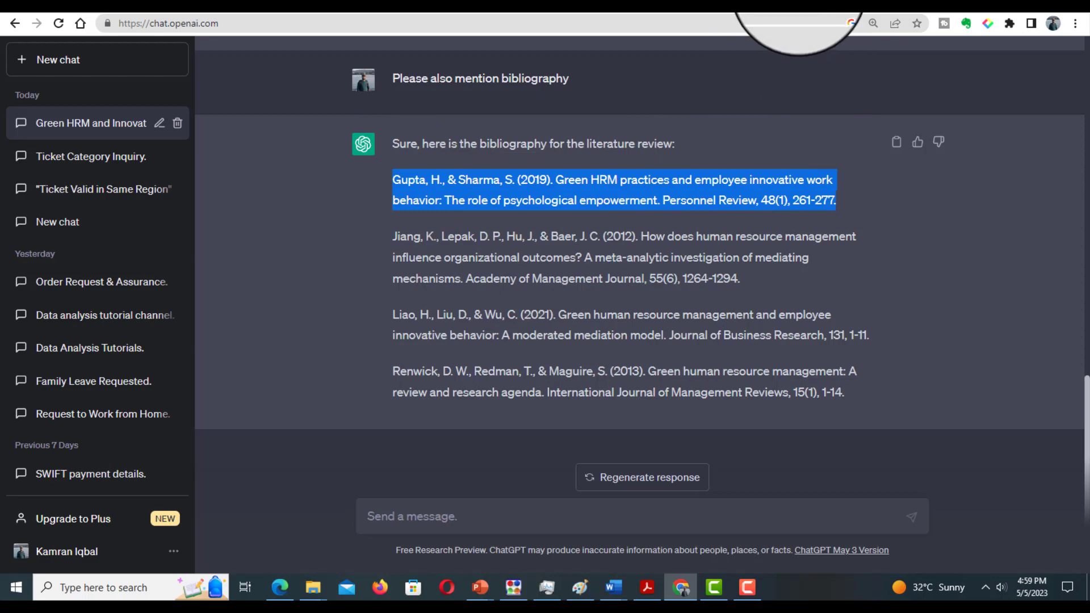
Step: Search Google Scholar for the Gupta & Sharma reference and review the roughly 25 unrelated results
left_click(788, 11)
left_click(775, 9)
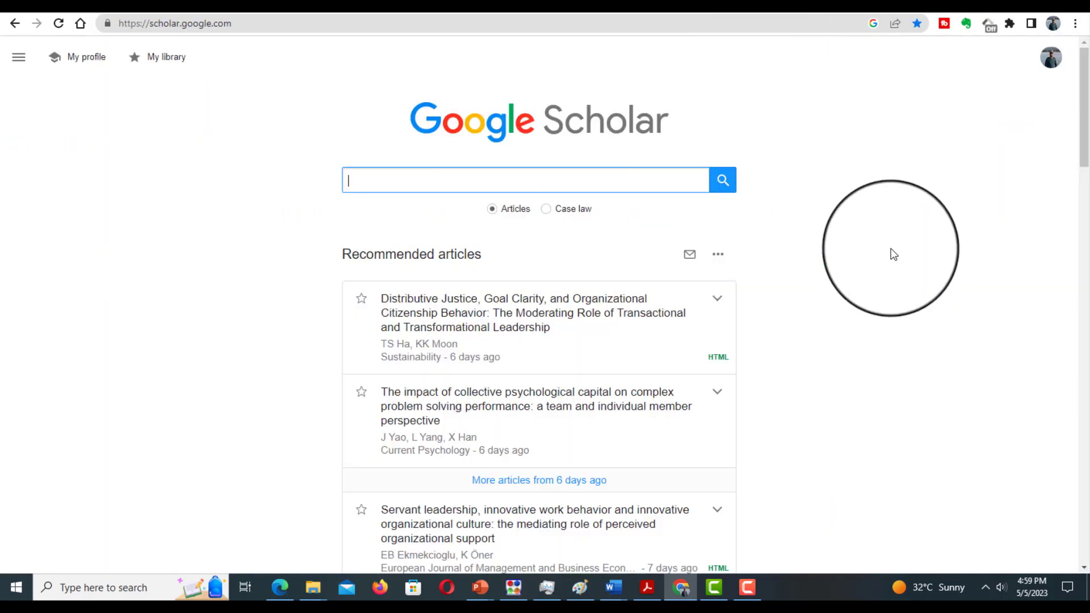
left_click(460, 180)
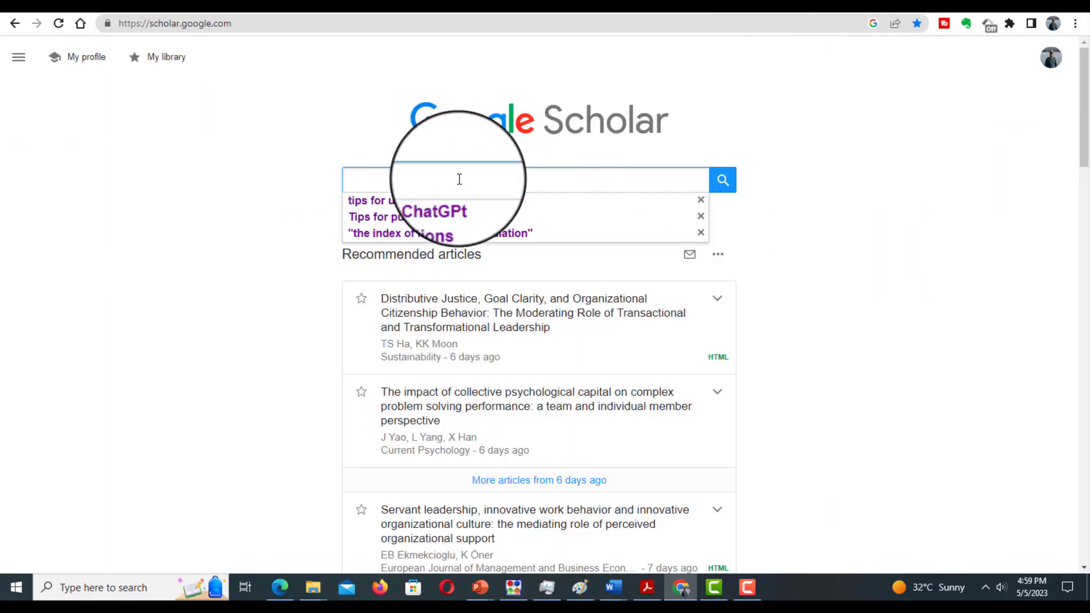
key("ctrl+v")
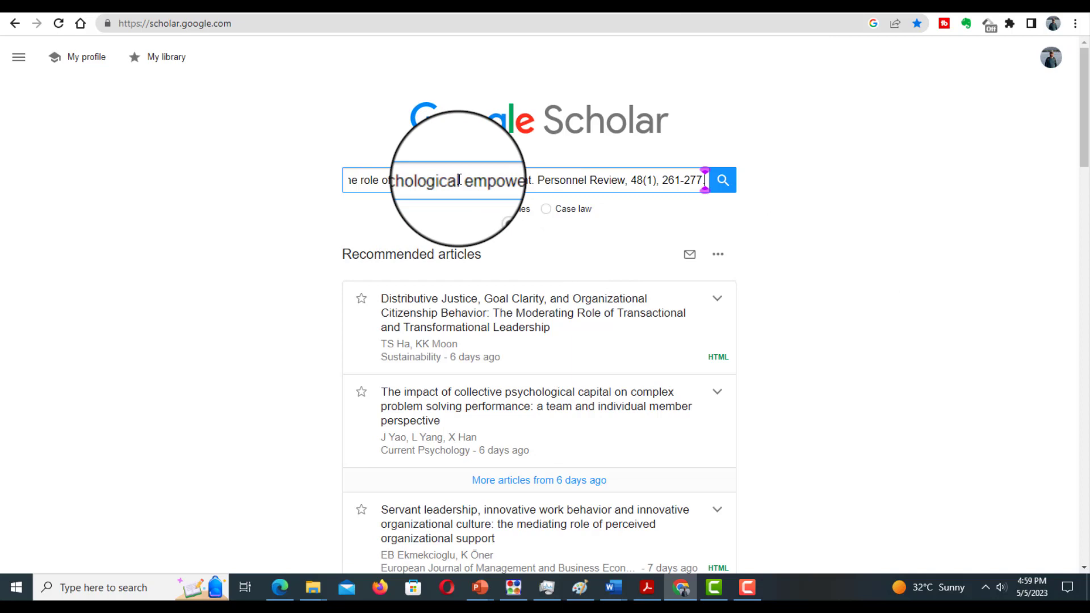
left_click(723, 180)
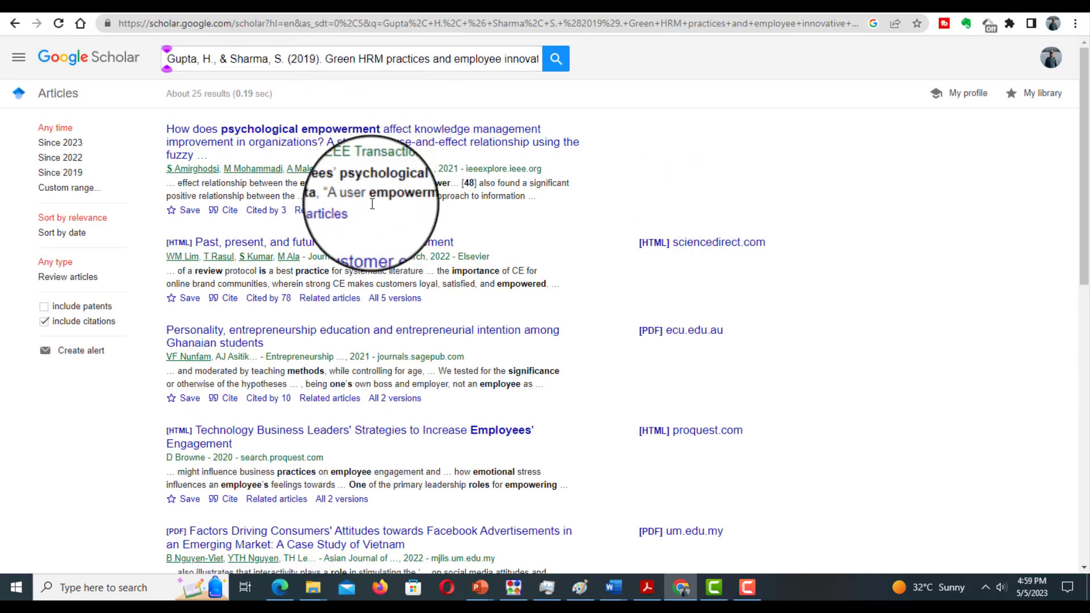
scroll(407, 352, "down", 5)
scroll(431, 431, "up", 1)
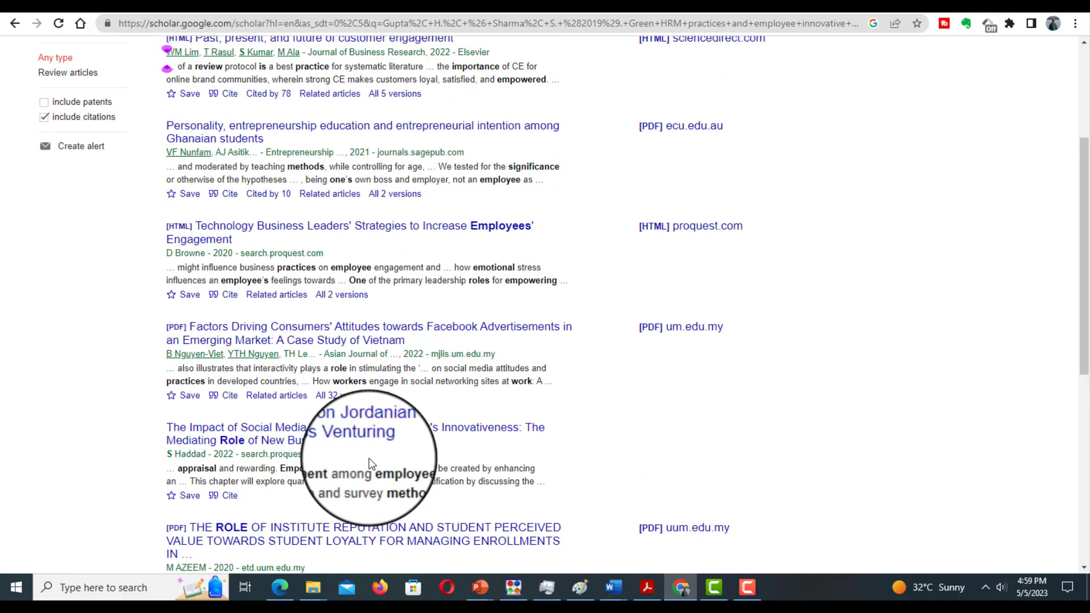
scroll(454, 457, "down", 2)
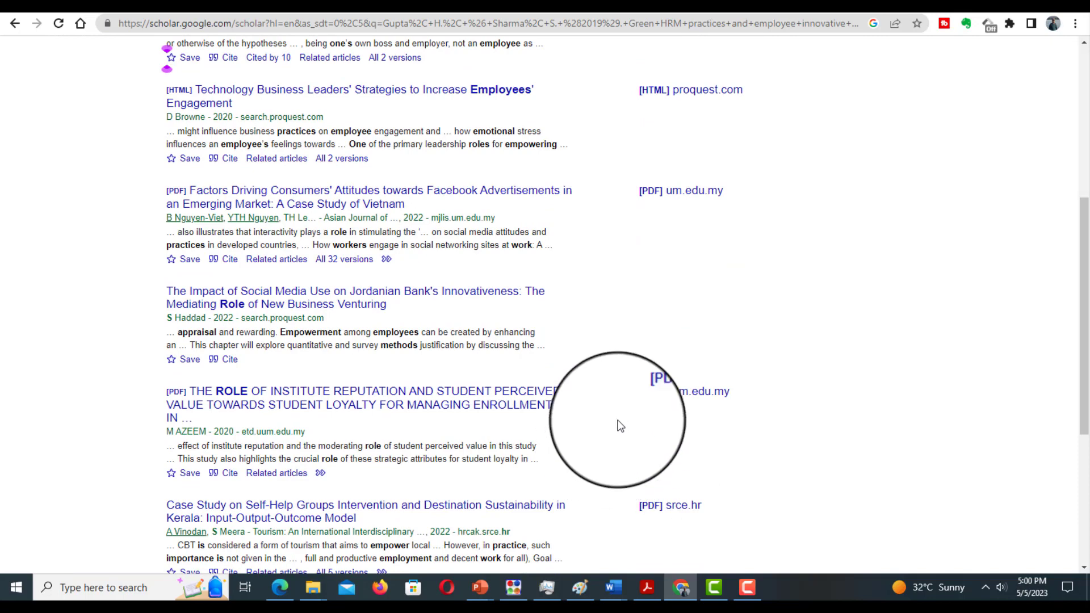
scroll(1084, 210, "up", 3)
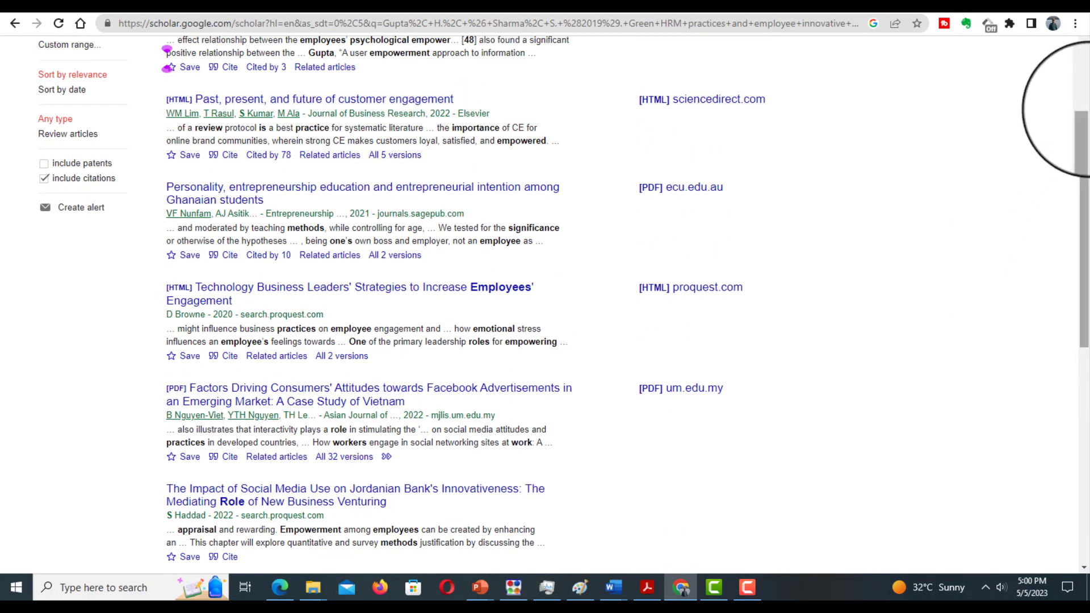
scroll(1088, 118, "up", 3)
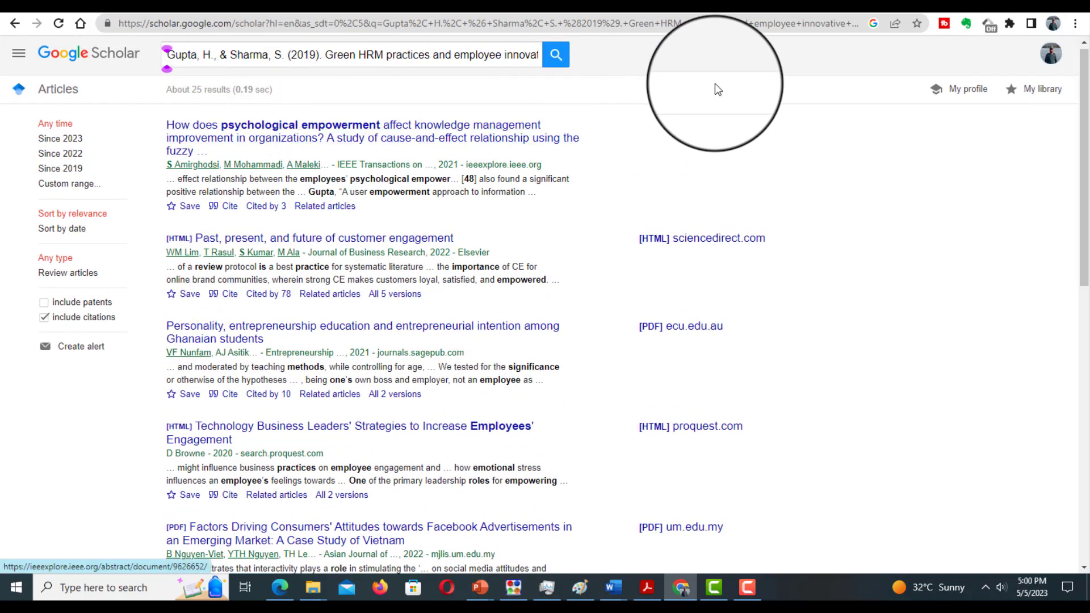
Step: Copy the Jiang et al. (2012) entry from ChatGPT's bibliography
left_click(852, 6)
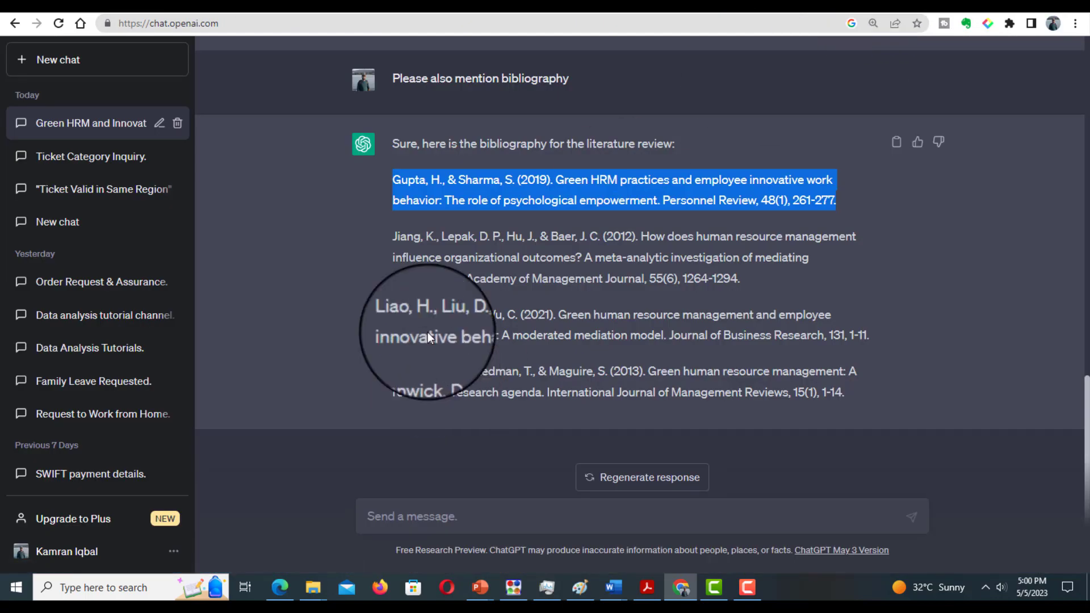
left_click(405, 262)
left_click_drag(392, 235, 738, 279)
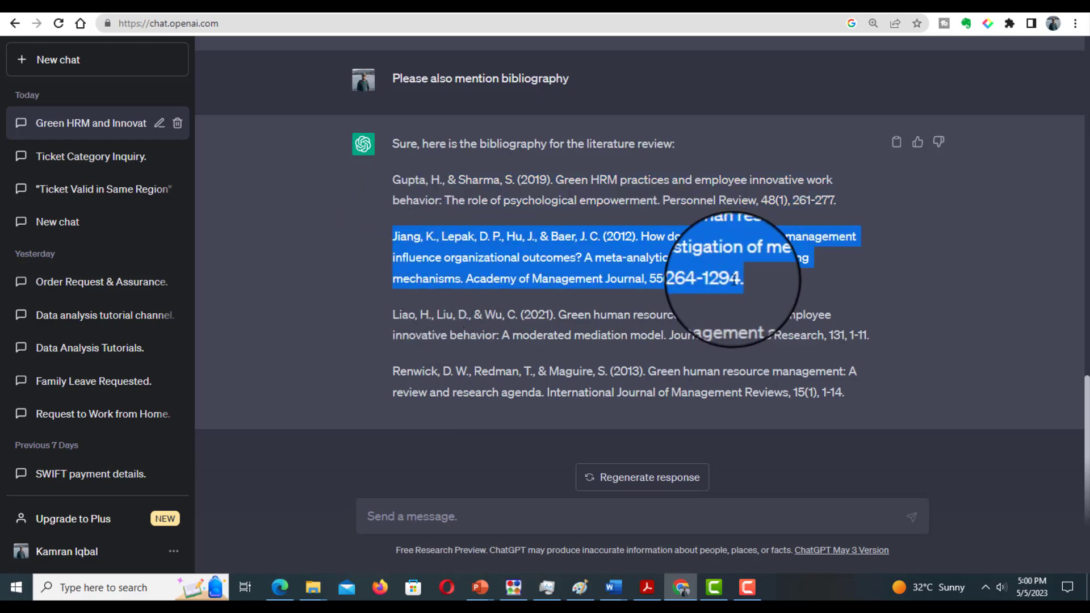
right_click(673, 263)
left_click(692, 274)
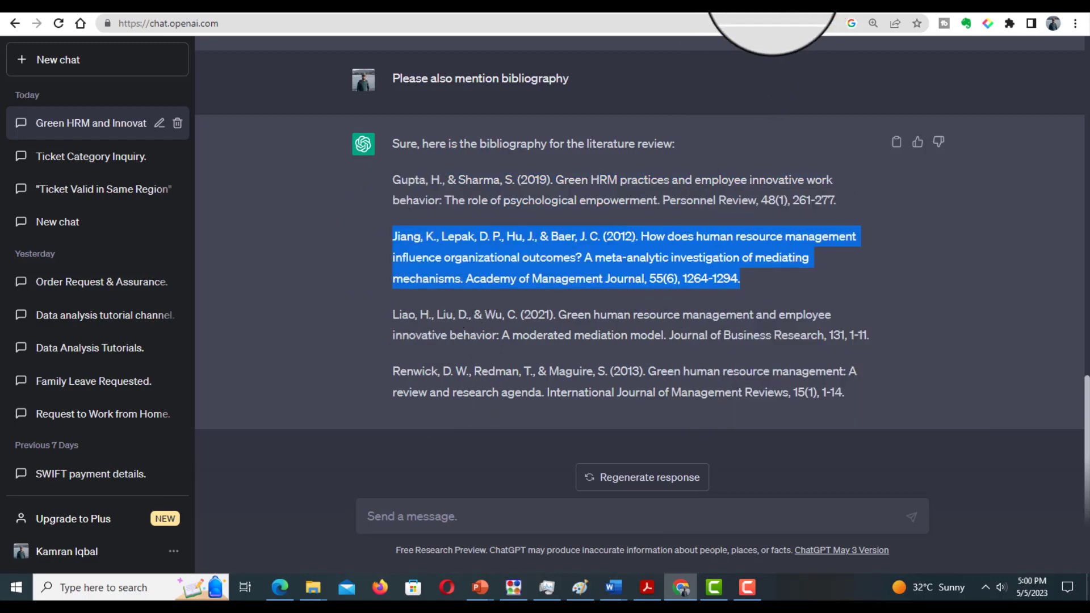
Step: Replace the Scholar query with the Jiang reference, finding the Academy of Management Journal meta-analysis
left_click(188, 6)
left_click_drag(167, 54, 601, 63)
key("ctrl+v")
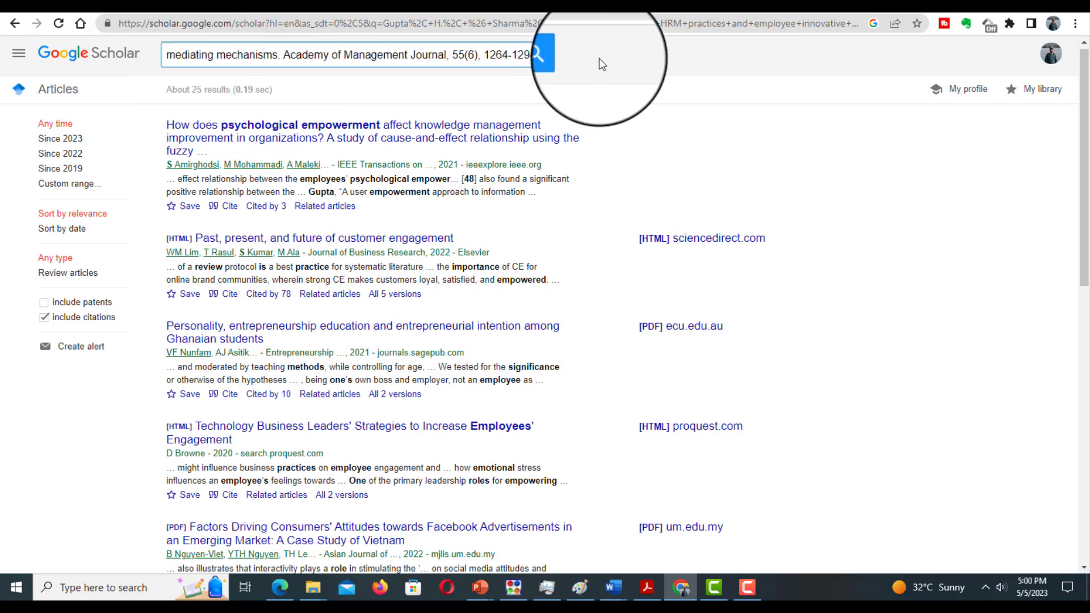
key("Return")
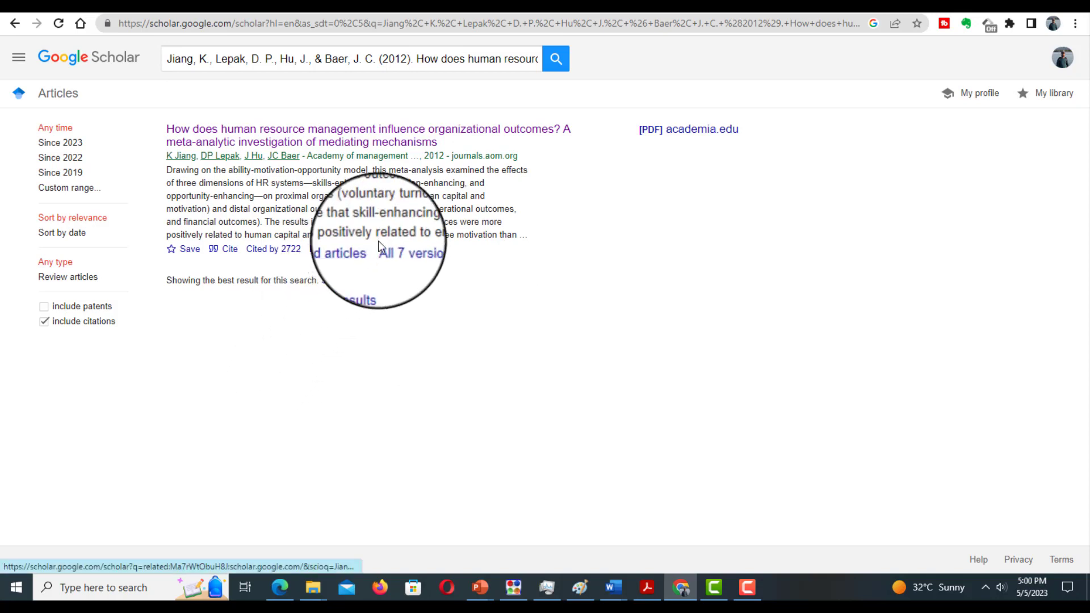
left_click_drag(469, 59, 603, 67)
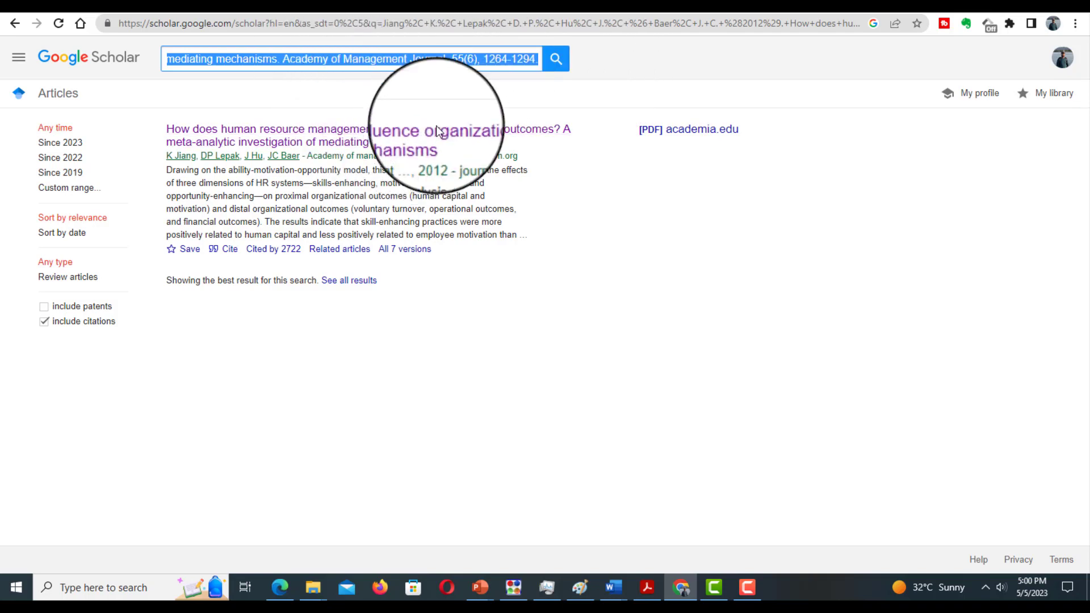
left_click(532, 329)
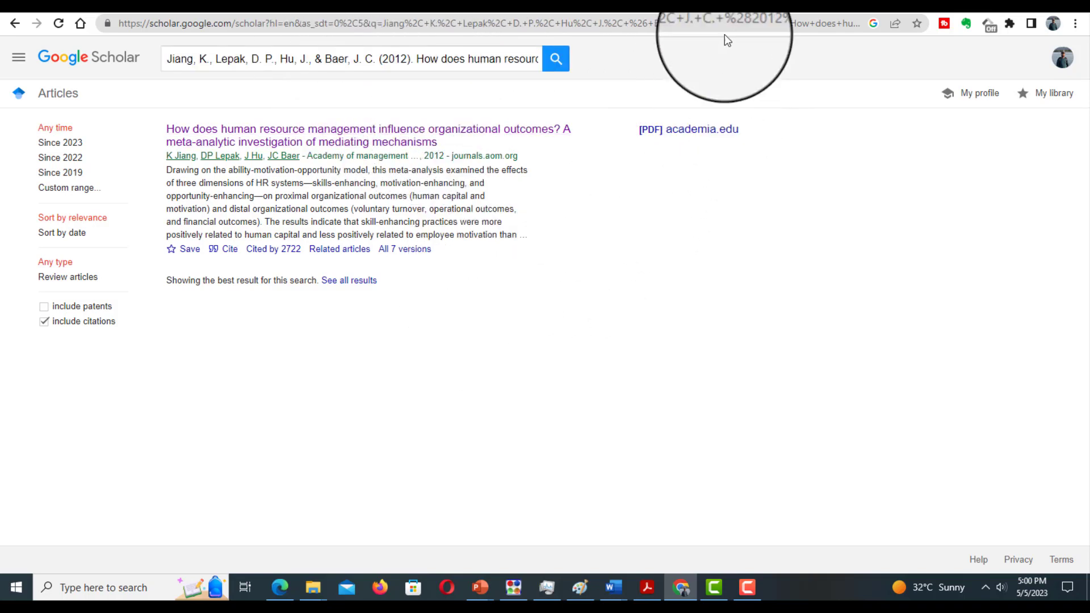
Step: Copy the Liao, Liu & Wu (2021) entry from ChatGPT's bibliography
left_click(886, 6)
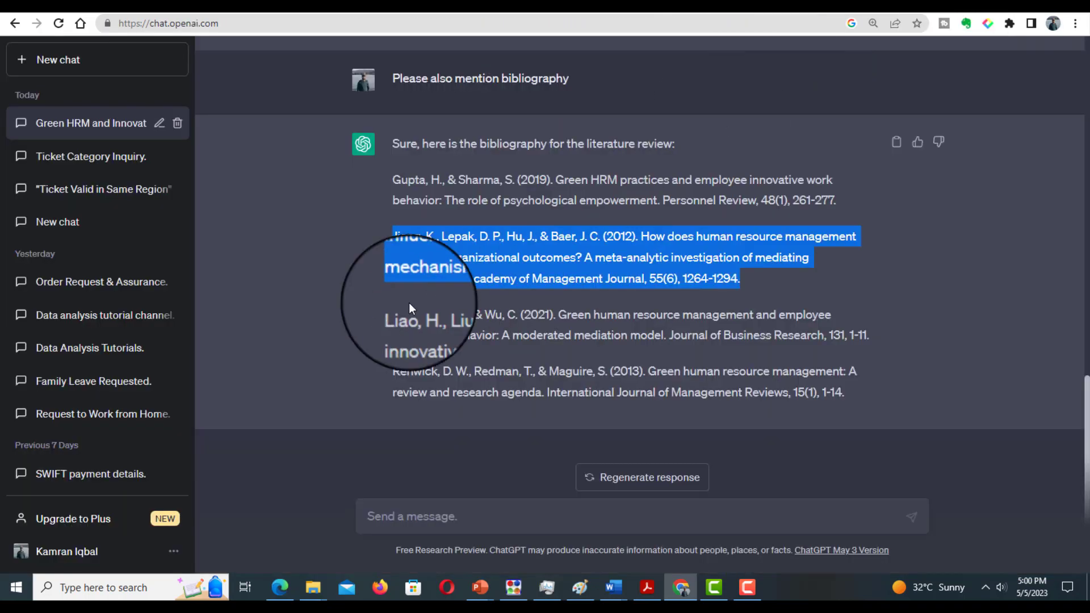
left_click(424, 326)
left_click_drag(391, 316, 878, 334)
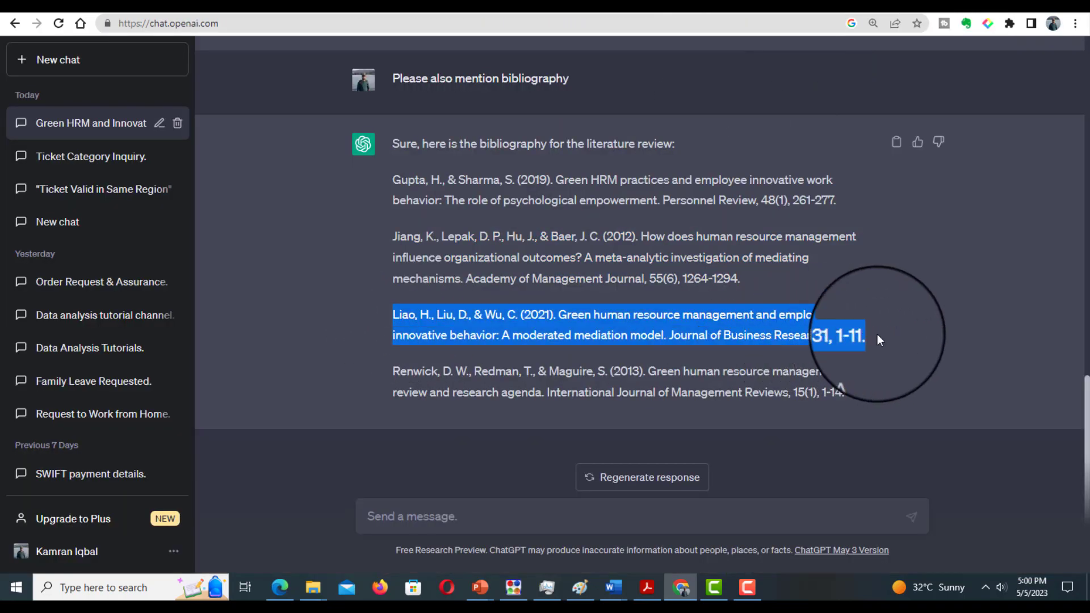
right_click(847, 329)
left_click(853, 340)
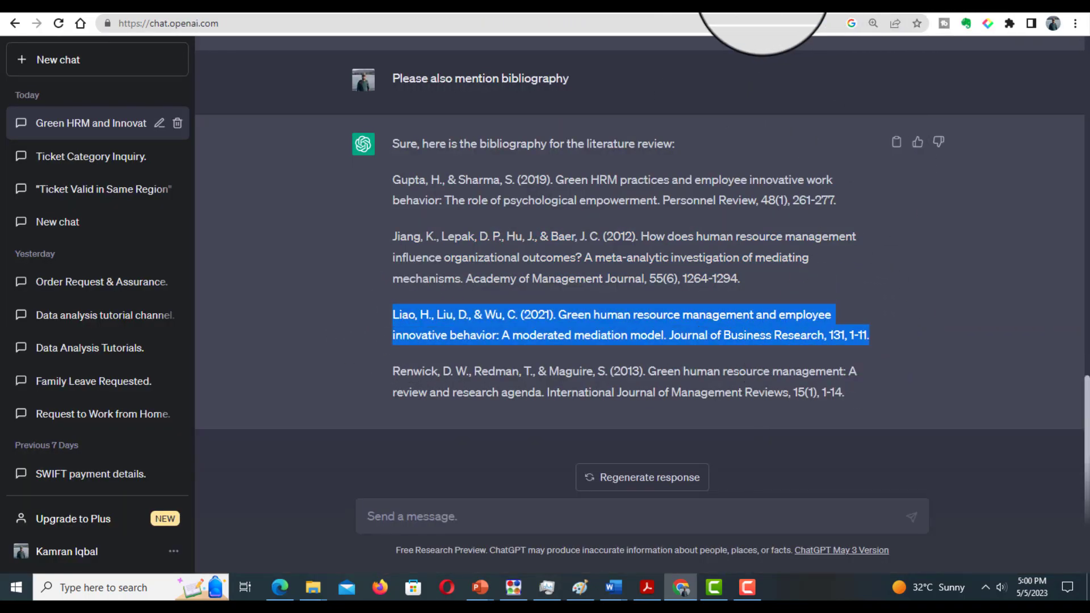
Step: Search Scholar for the Liao reference and scan the roughly 671 results, finding no match
left_click(755, 6)
left_click_drag(170, 58, 889, 68)
key("ctrl+v")
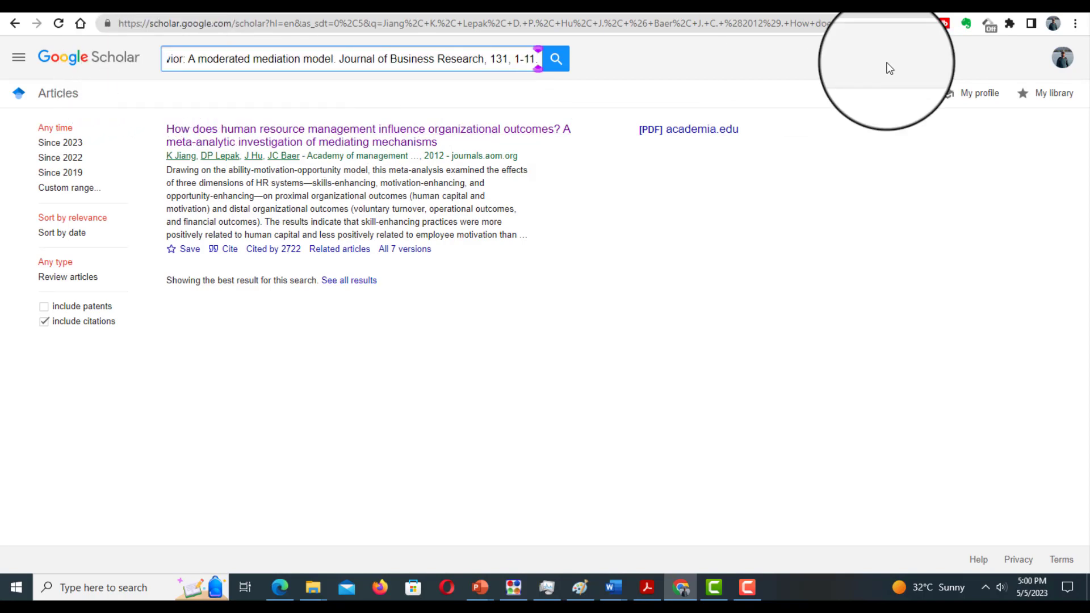
key("Return")
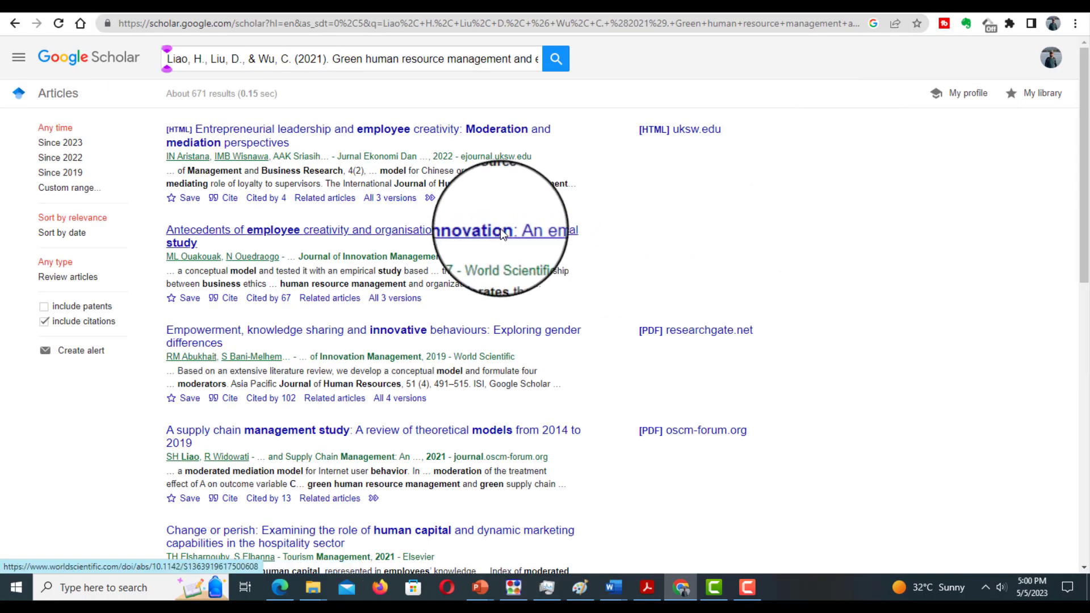
scroll(276, 363, "down", 1)
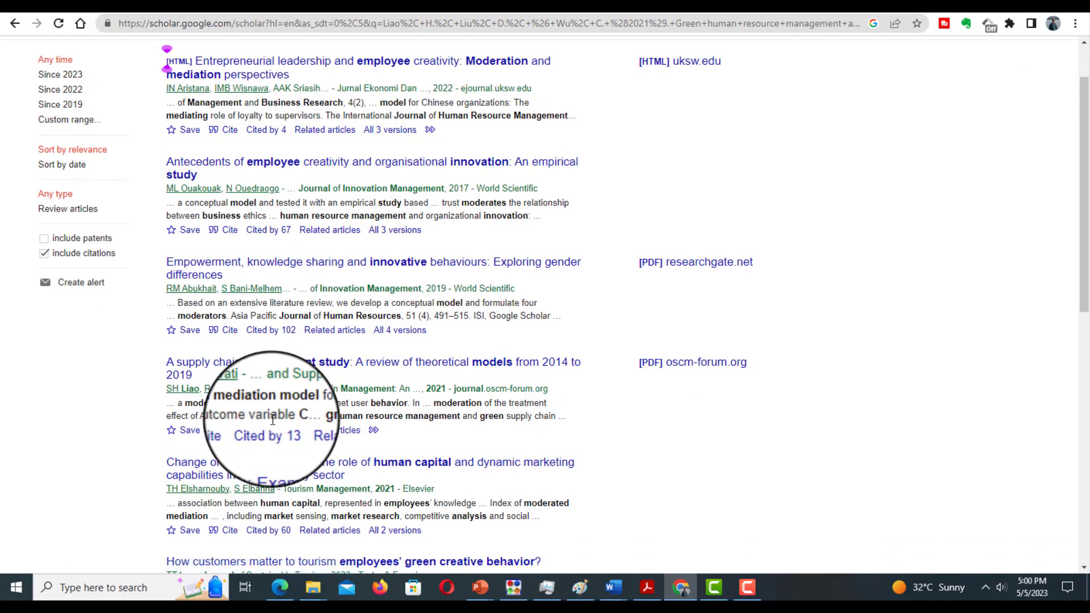
scroll(276, 415, "down", 1)
scroll(626, 266, "up", 2)
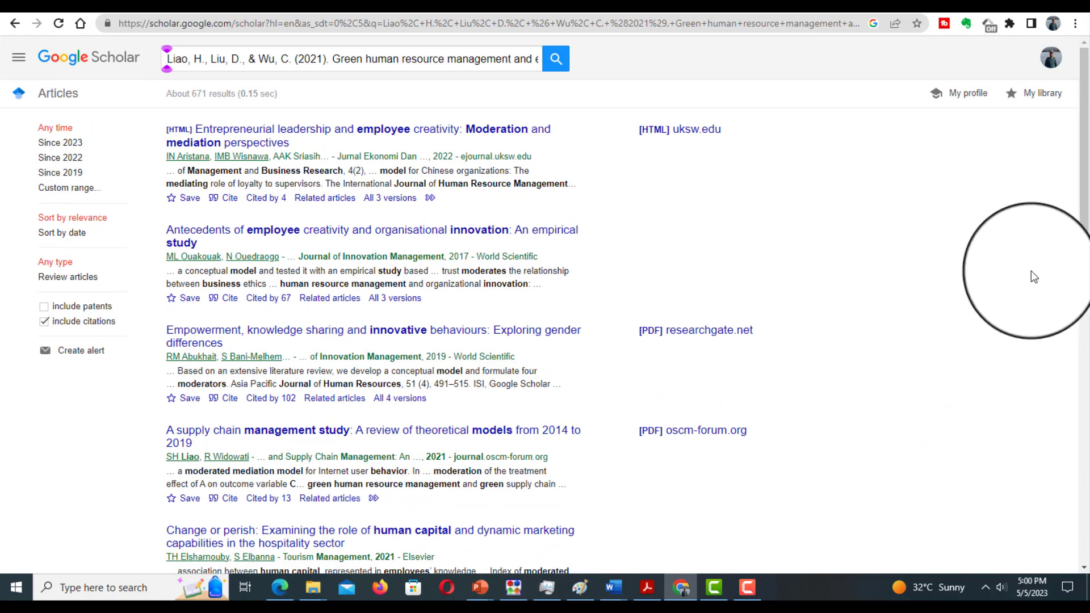
scroll(1086, 277, "down", 3)
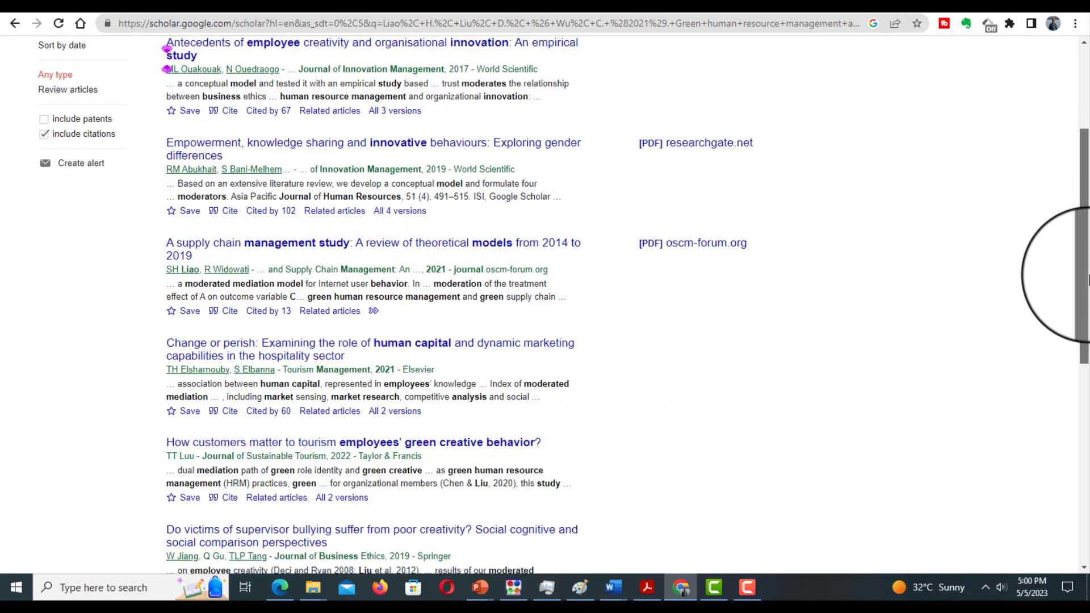
scroll(1087, 278, "down", 1)
scroll(1087, 279, "down", 2)
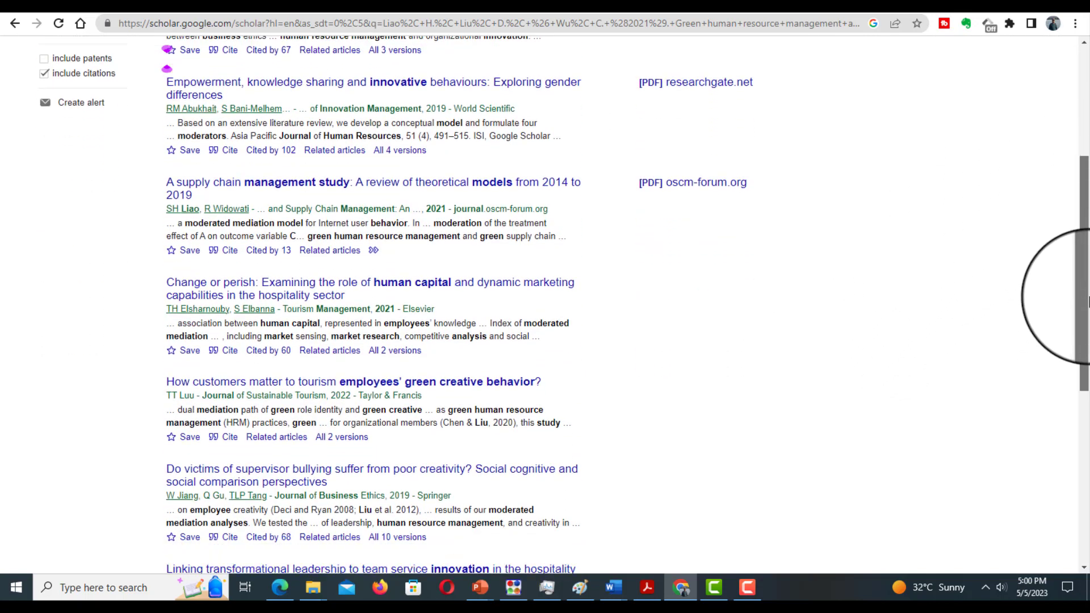
scroll(1086, 259, "up", 2)
scroll(1086, 253, "up", 3)
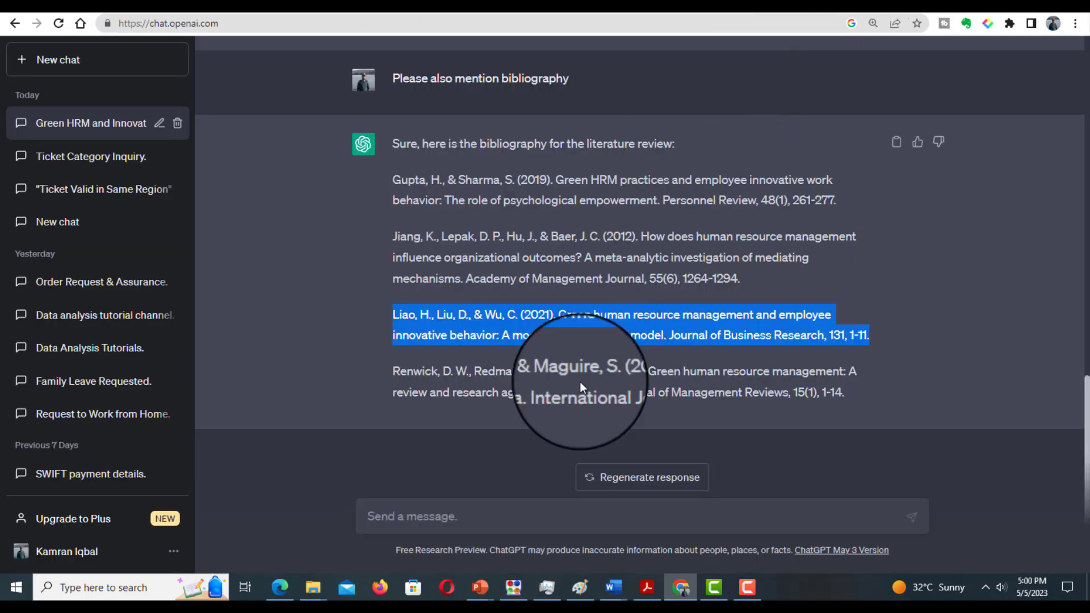
Step: Copy the Renwick, Redman & Maguire (2013) entry from ChatGPT's bibliography
left_click_drag(392, 372, 875, 393)
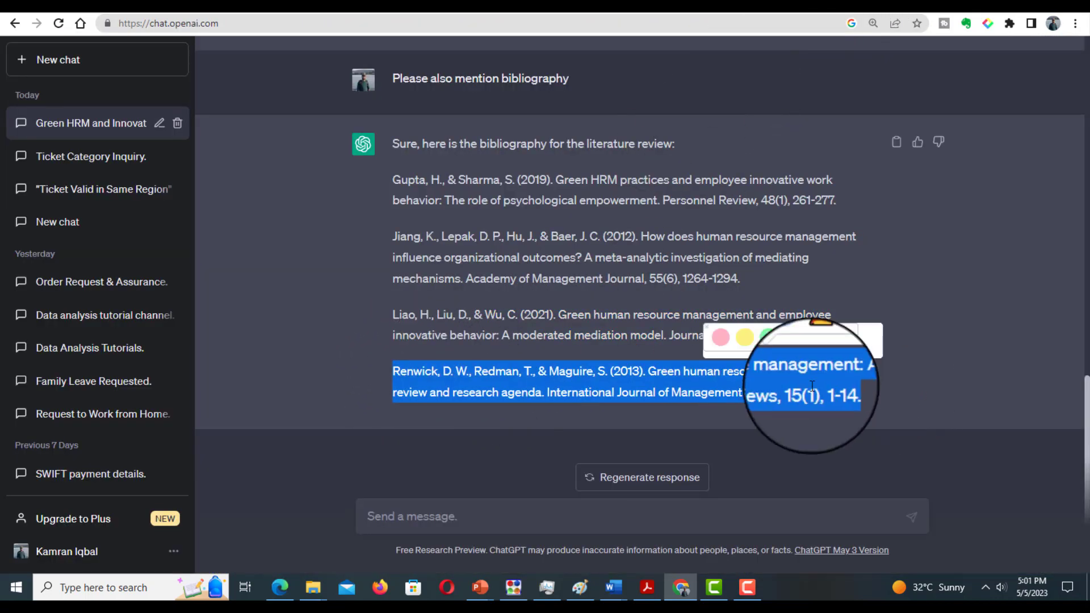
right_click(743, 368)
left_click(764, 391)
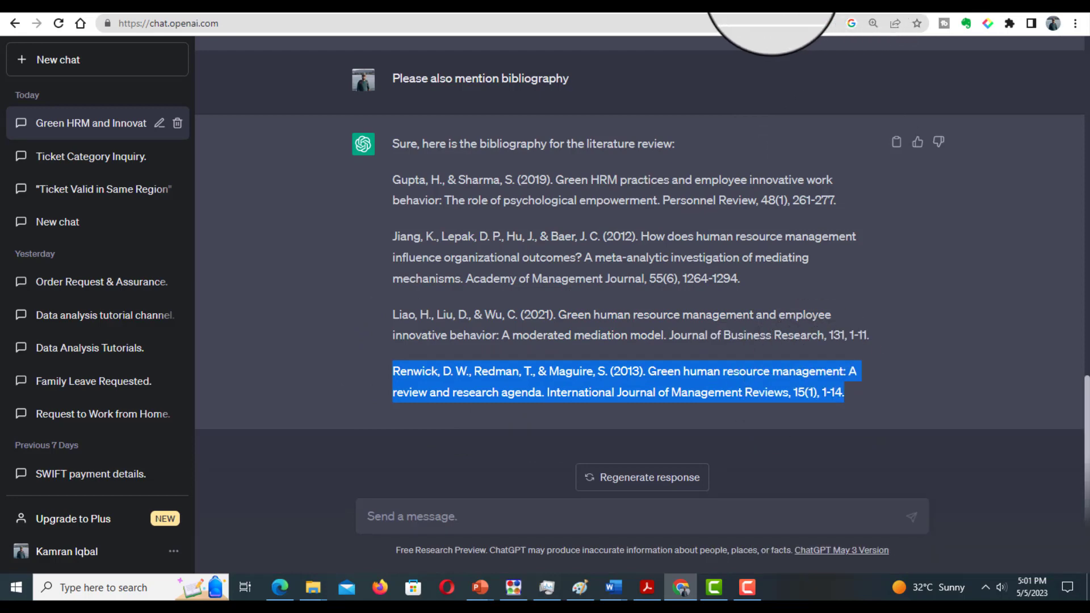
Step: Replace the Scholar query with the Renwick reference, matching the real review cited by 1869
key("alt+Tab")
scroll(369, 68, "up", 1)
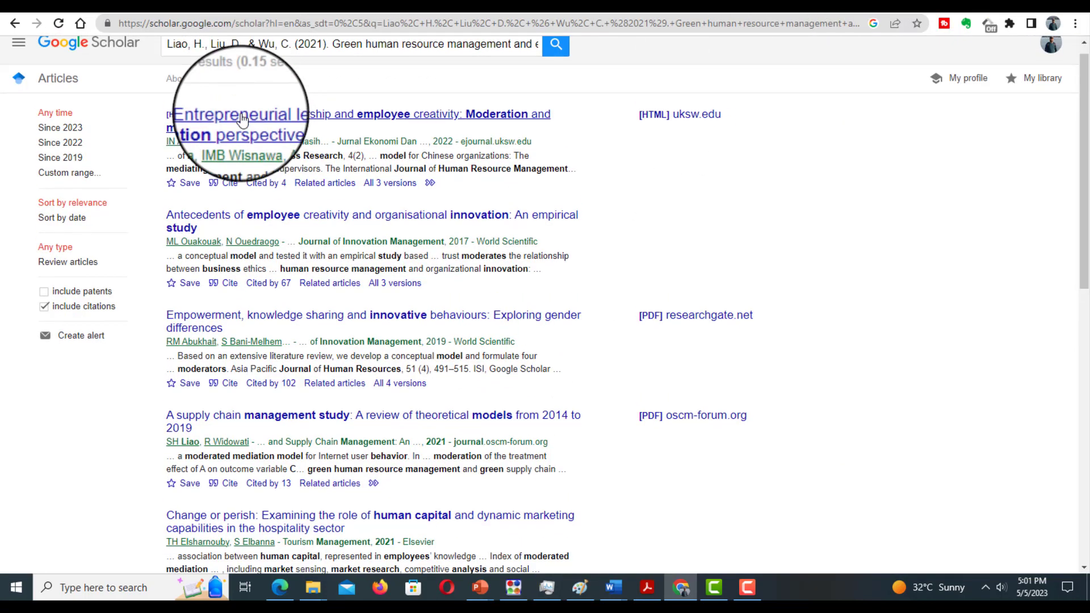
left_click_drag(171, 59, 730, 70)
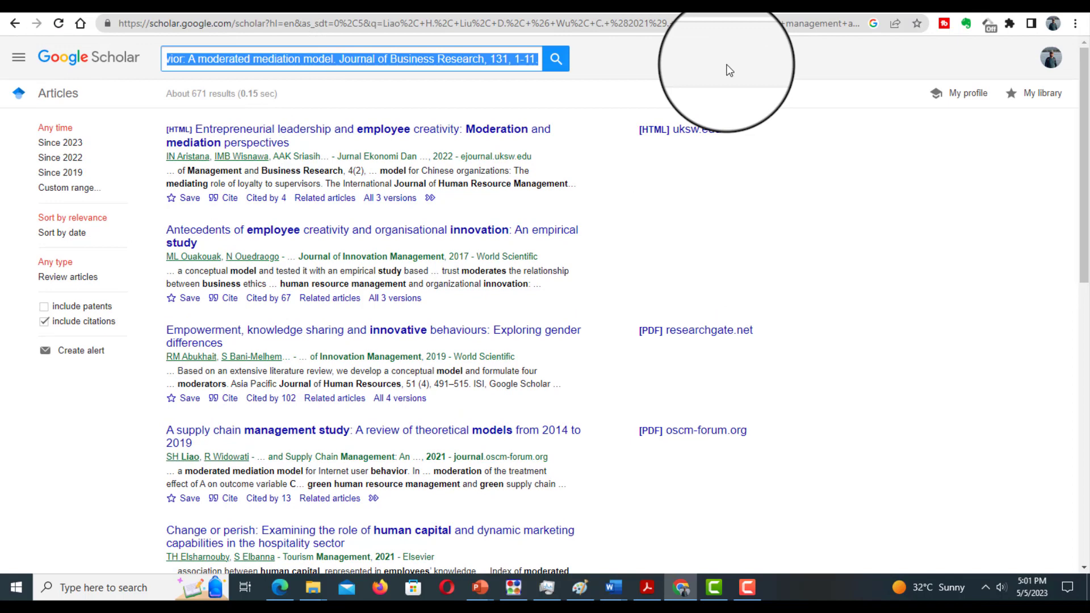
key("ctrl+v")
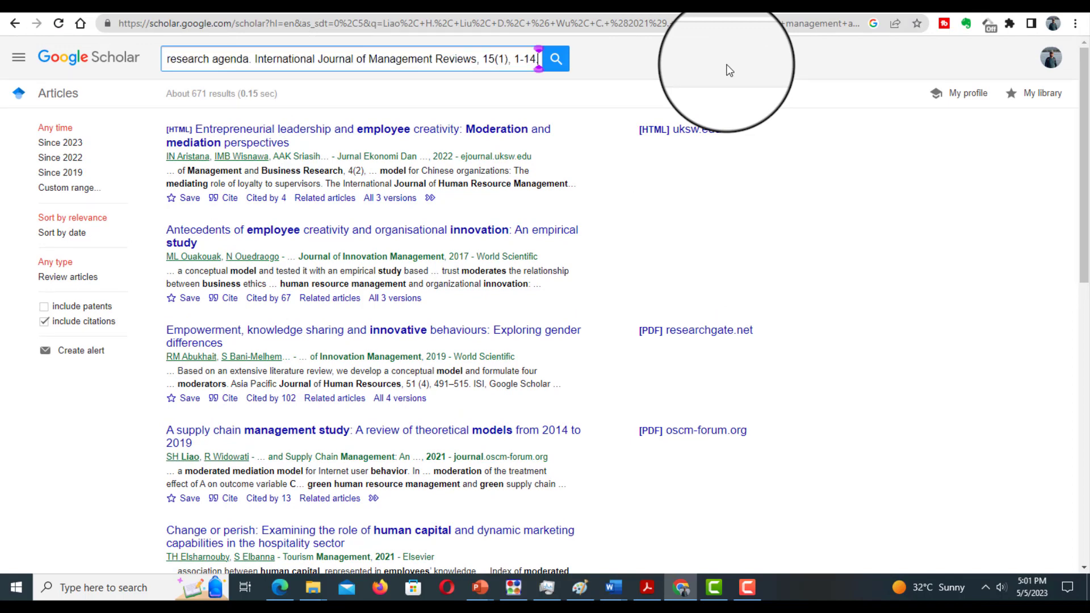
key("Return")
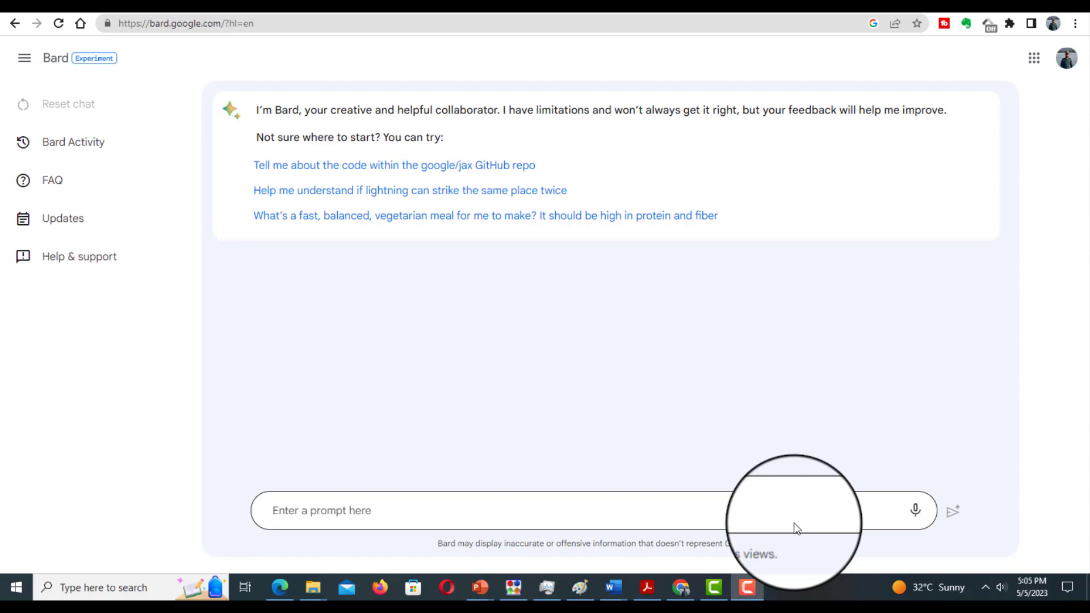
Step: Paste the green HRM literature review prompt into Bard and send it
left_click(745, 512)
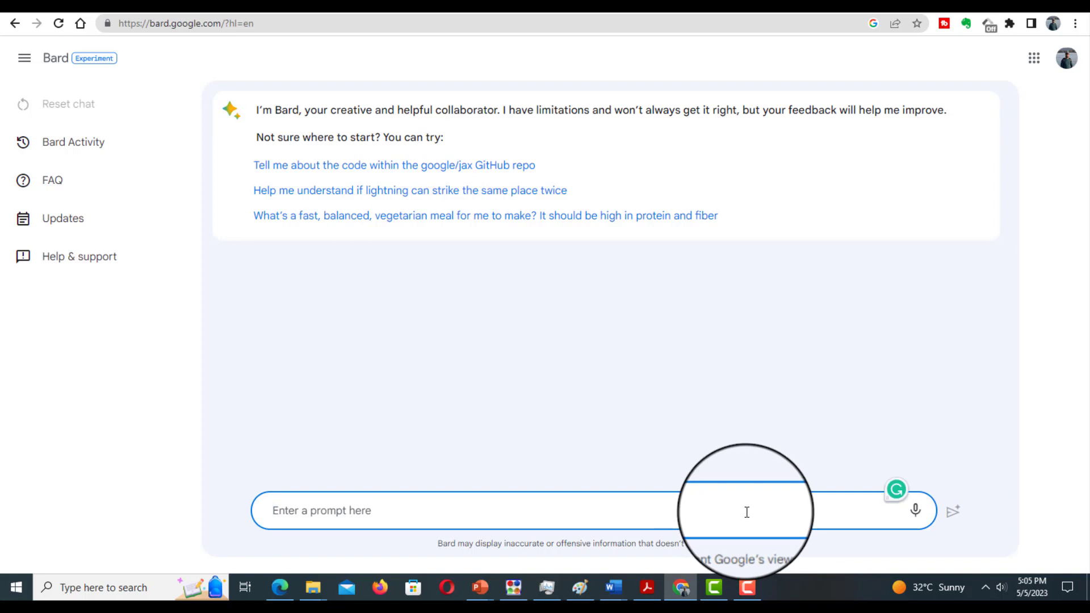
key("ctrl+v")
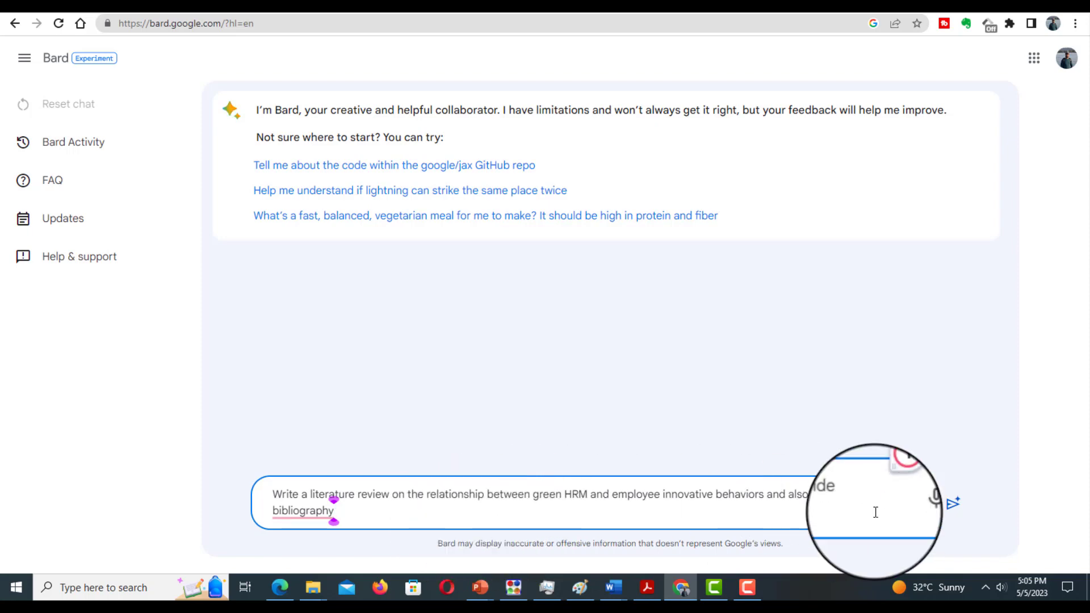
left_click(955, 504)
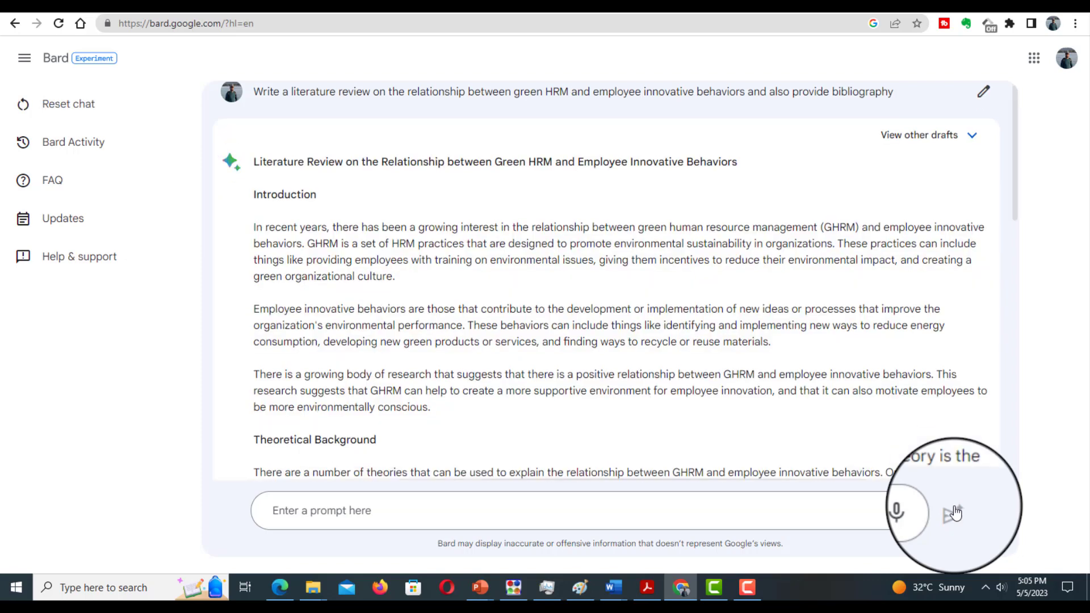
Step: Read through Bard's review and its eight-entry bibliography, Aboramadan (2020) to Wehrmeyer & Vickerstaff (1996)
scroll(892, 287, "down", 1)
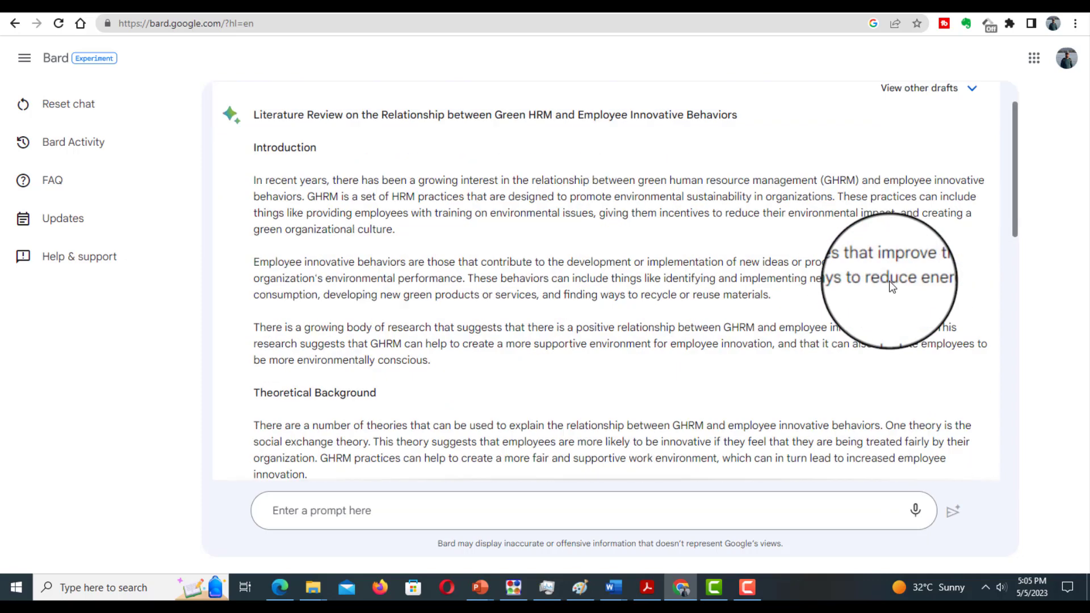
scroll(892, 287, "down", 3)
scroll(892, 286, "down", 3)
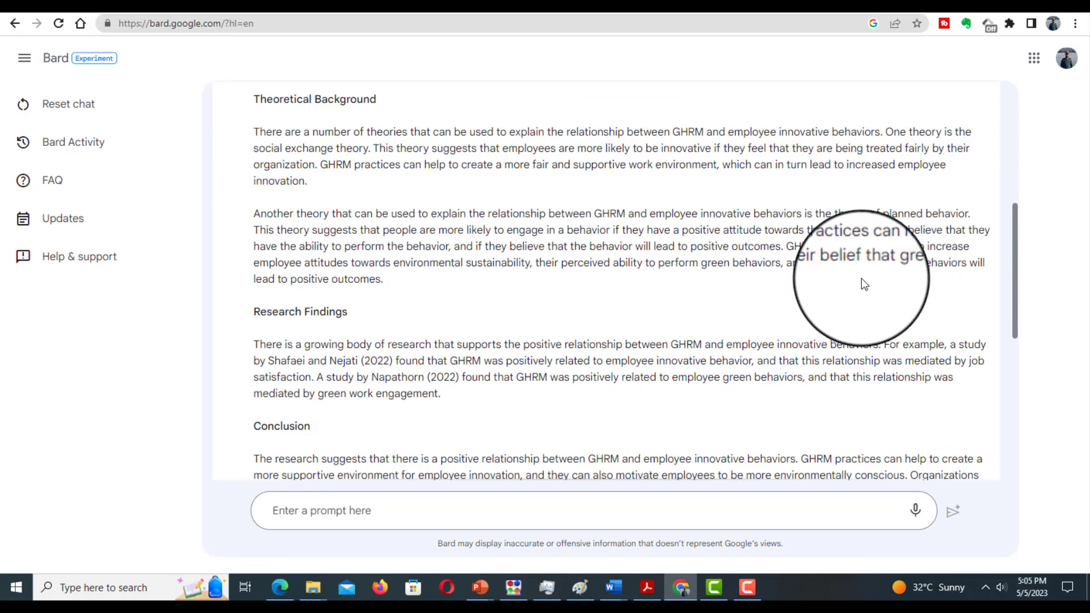
scroll(860, 279, "down", 3)
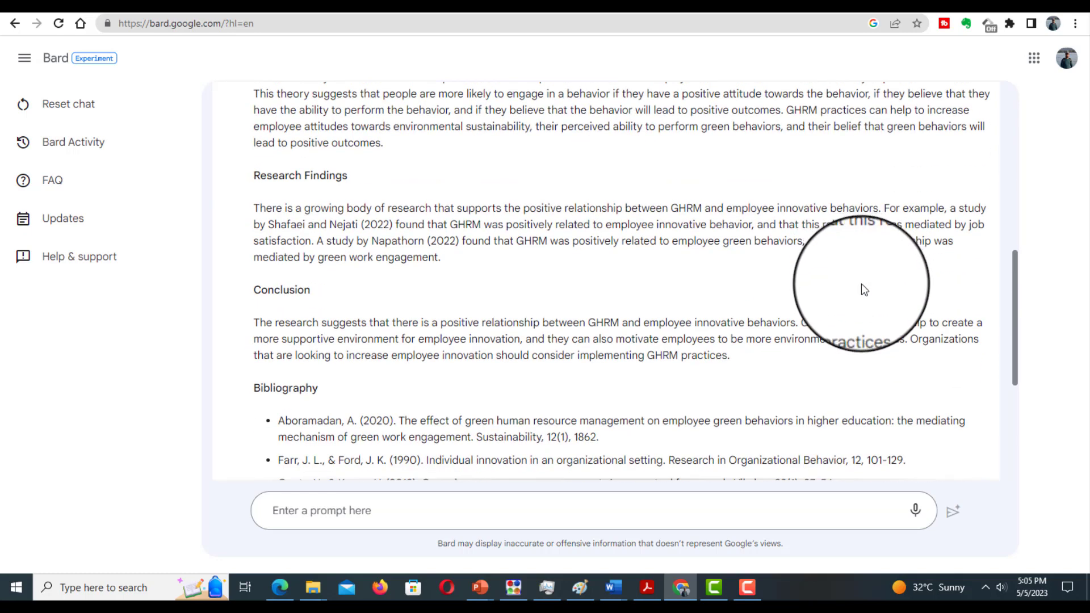
scroll(861, 284, "down", 5)
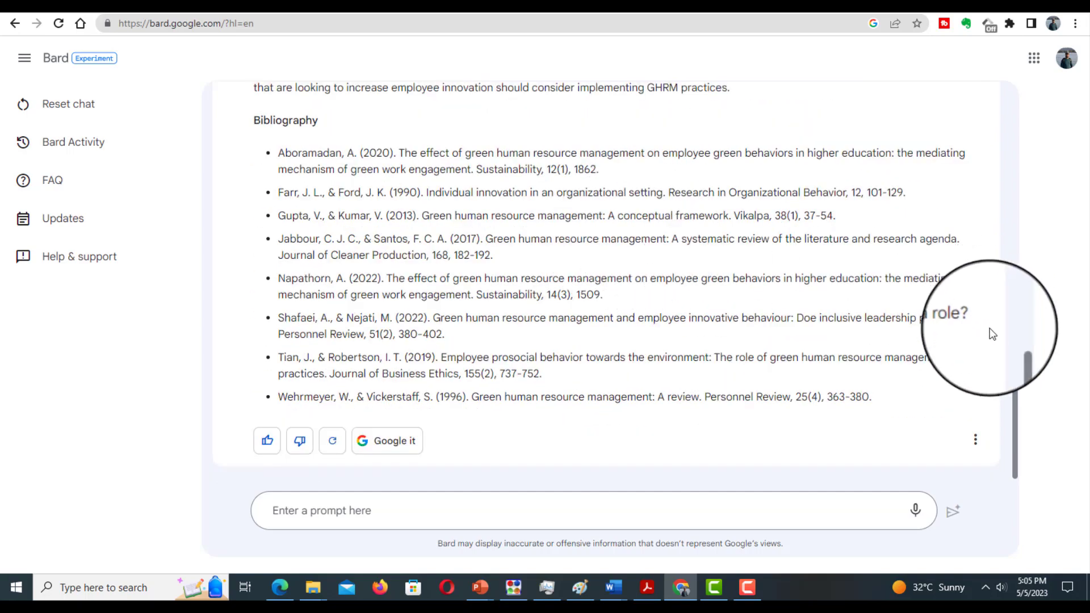
scroll(966, 324, "up", 12)
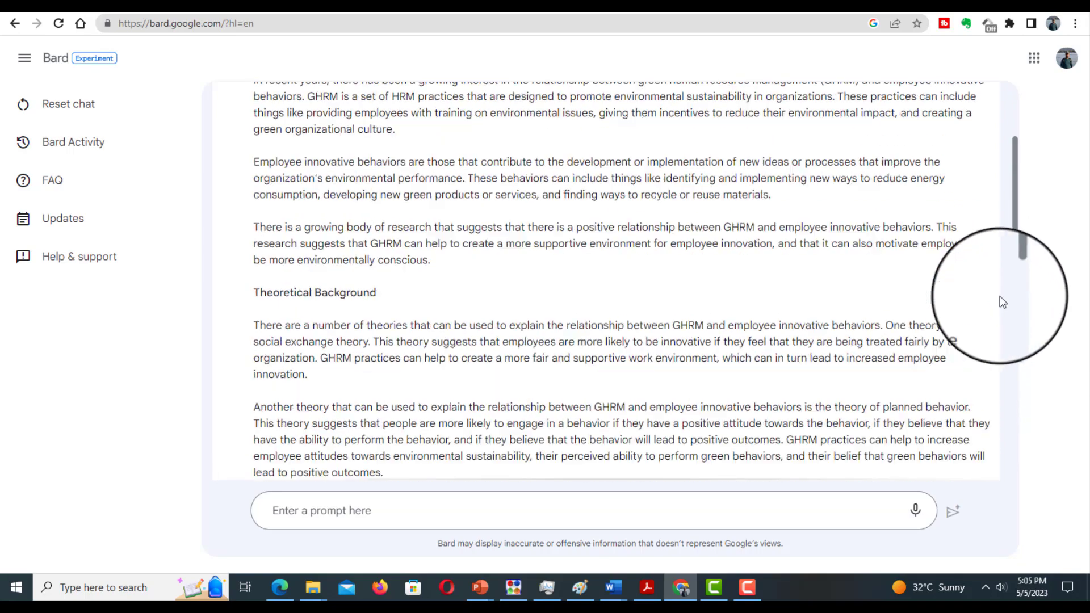
scroll(1003, 302, "up", 3)
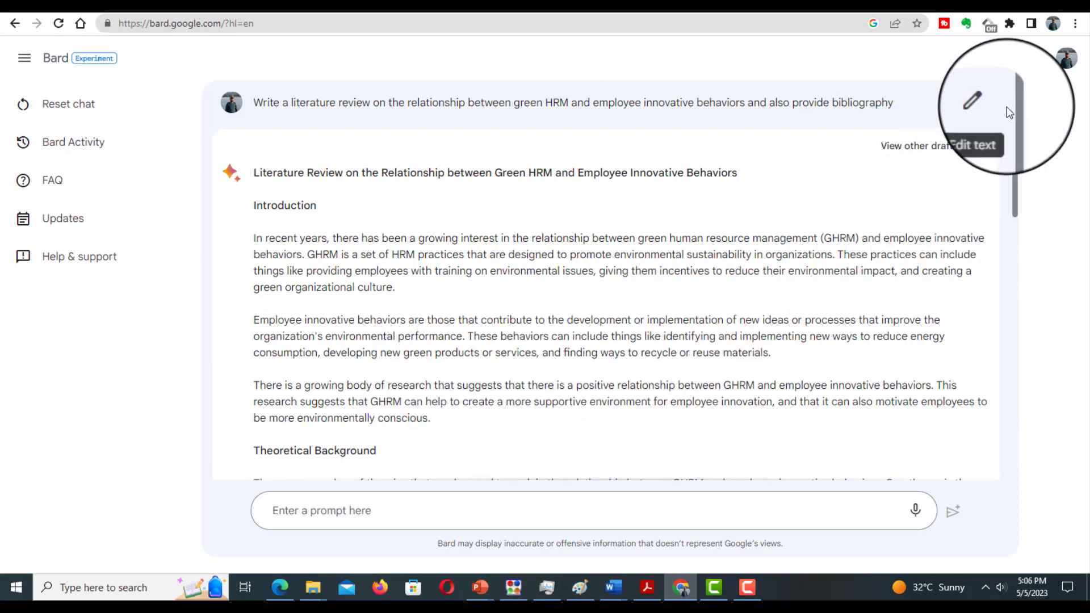
left_click_drag(1014, 123, 991, 308)
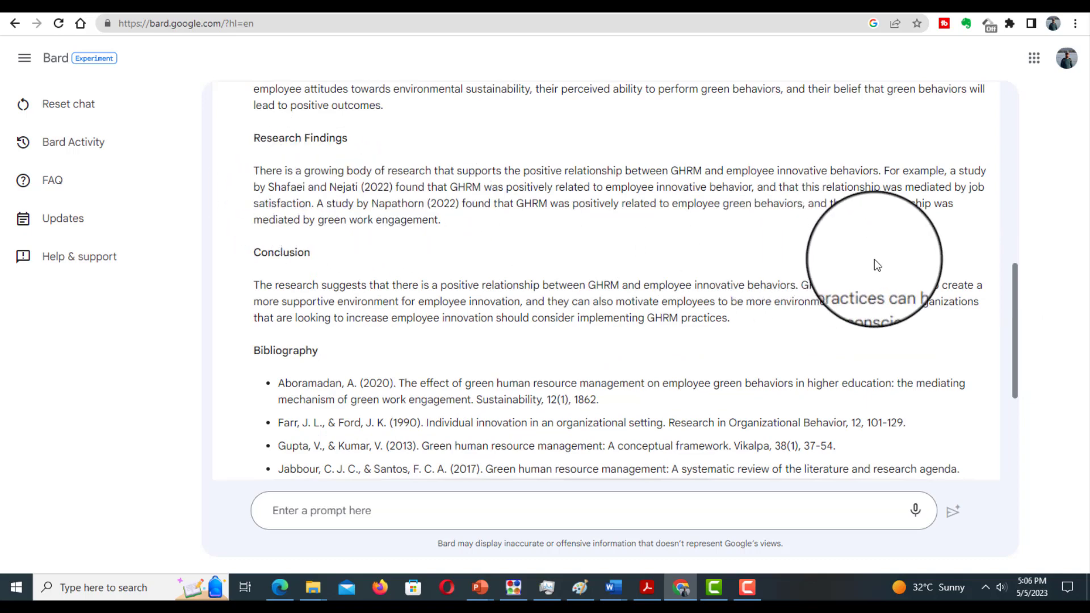
left_click_drag(1014, 273, 1013, 334)
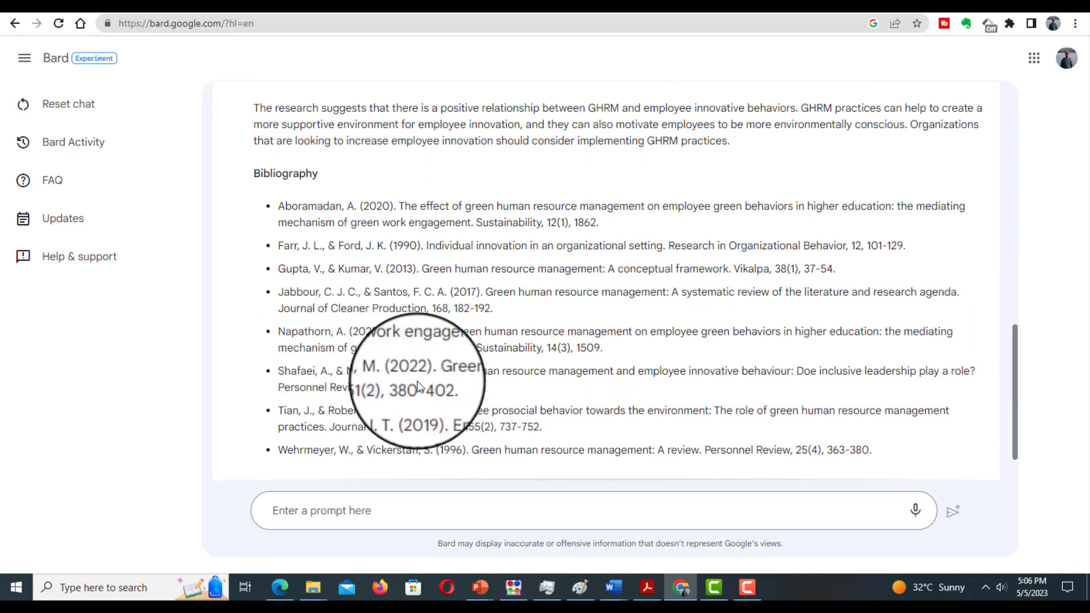
Step: Copy the Shafaei & Nejati (2022) entry from Bard's bibliography
left_click_drag(443, 388, 301, 376)
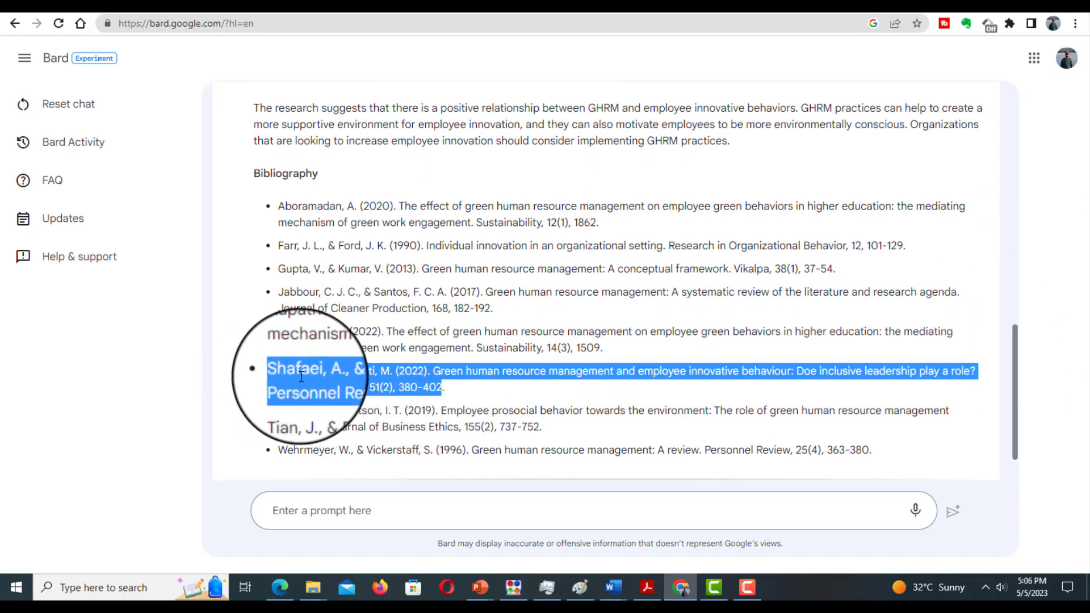
right_click(301, 376)
left_click(330, 390)
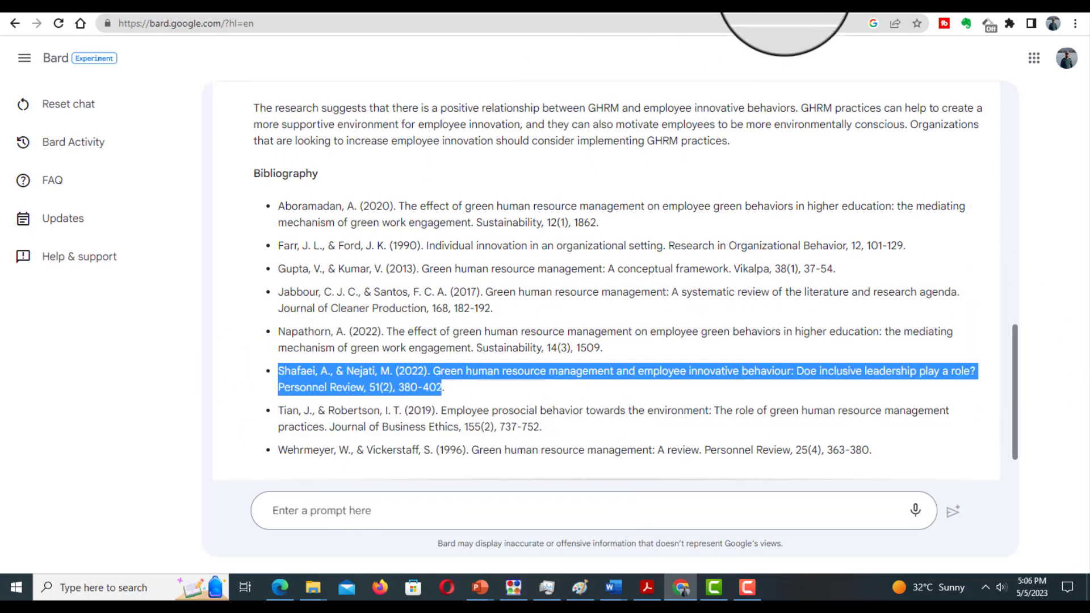
Step: Search Scholar for the Shafaei & Nejati reference, matching a 2023 Personnel Review article
left_click(785, 7)
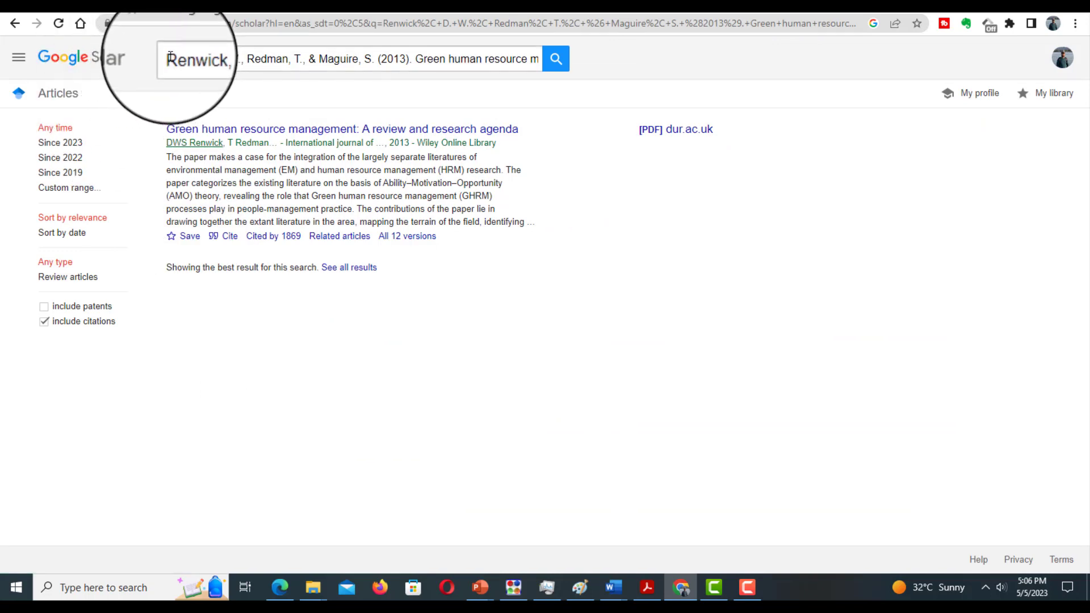
left_click_drag(169, 58, 672, 122)
key("BackSpace")
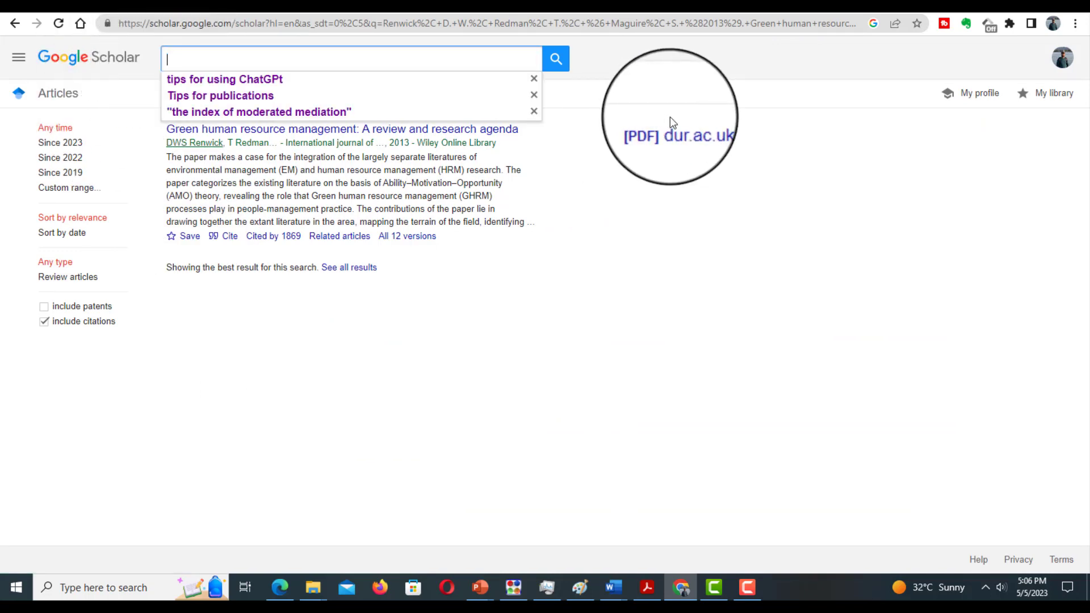
key("ctrl+v")
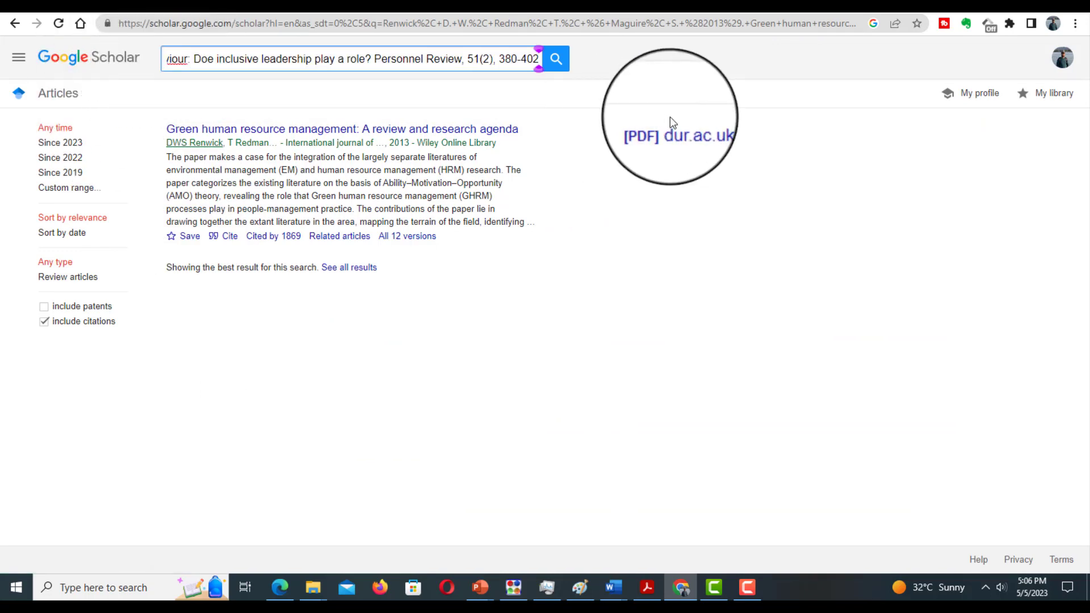
key("Return")
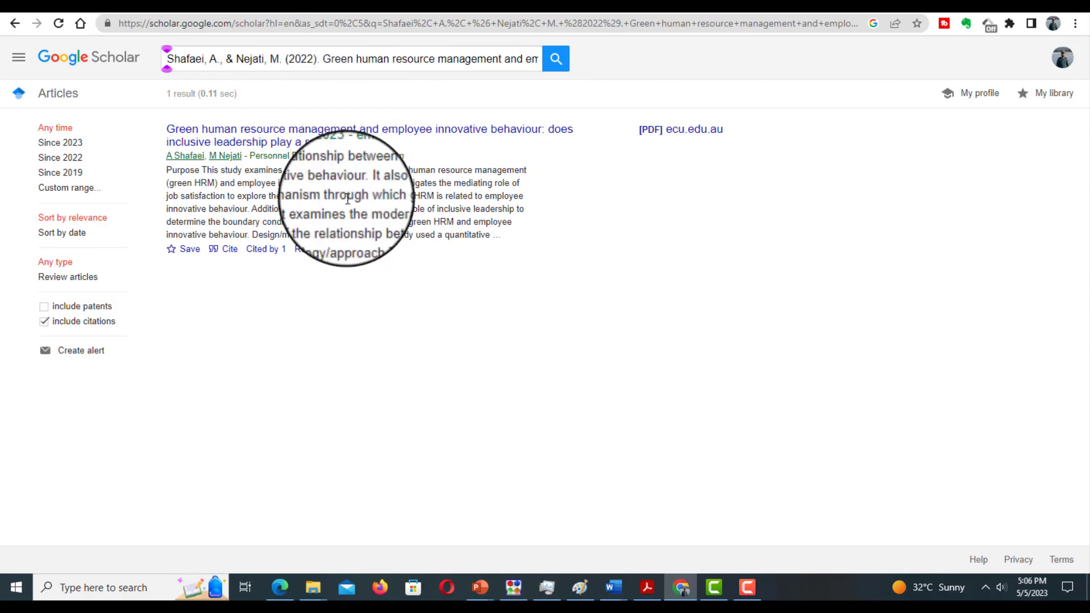
left_click_drag(450, 59, 501, 59)
key("alt+Tab")
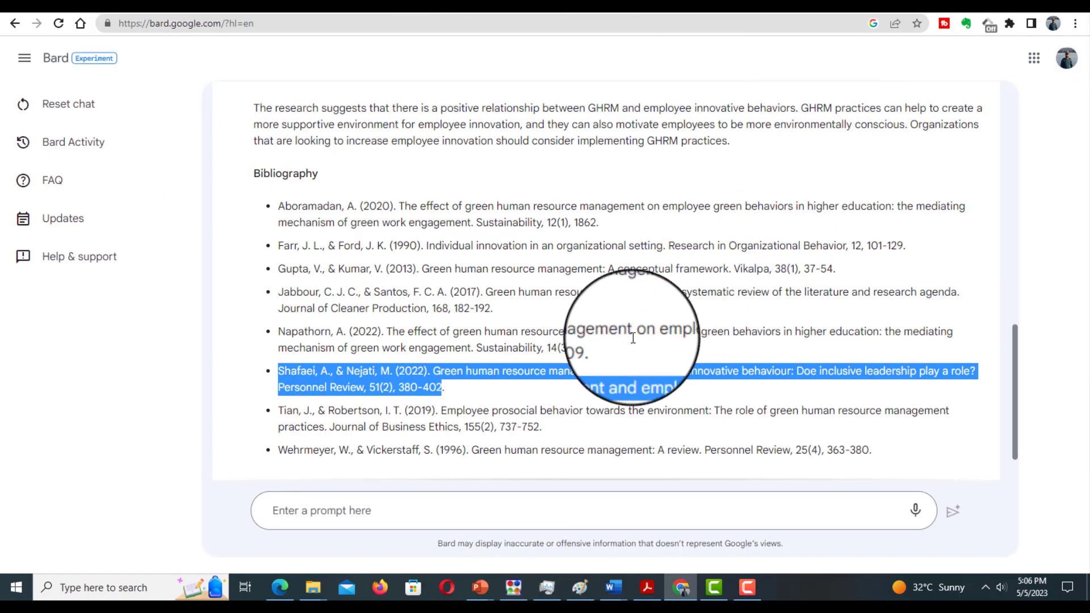
Step: Copy the Napathorn (2022) citation from Bard's findings text
scroll(1071, 267, "up", 3)
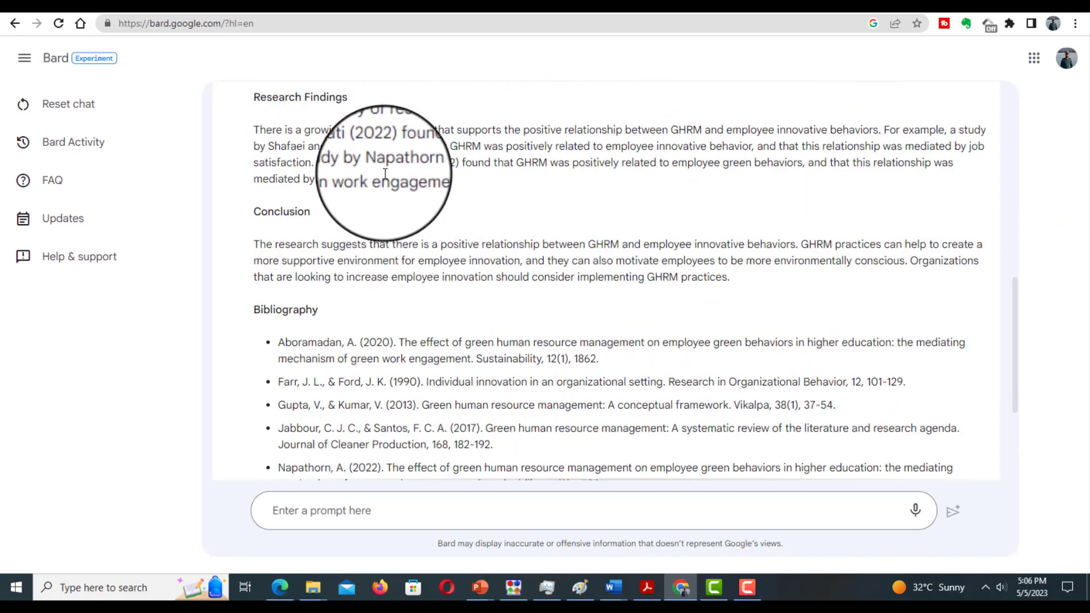
left_click_drag(372, 163, 449, 164)
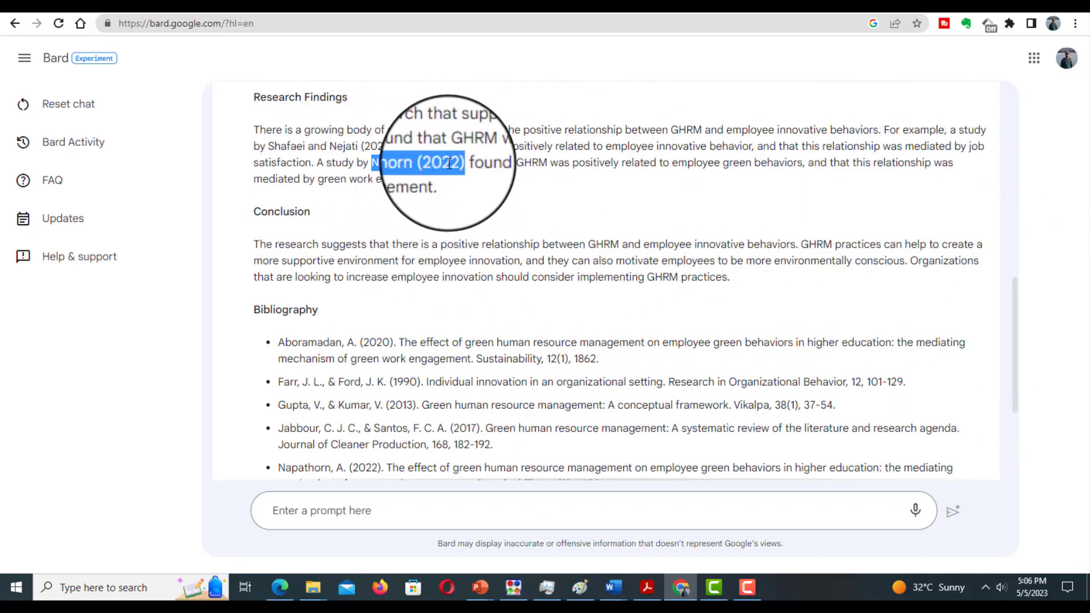
right_click(452, 164)
left_click(465, 174)
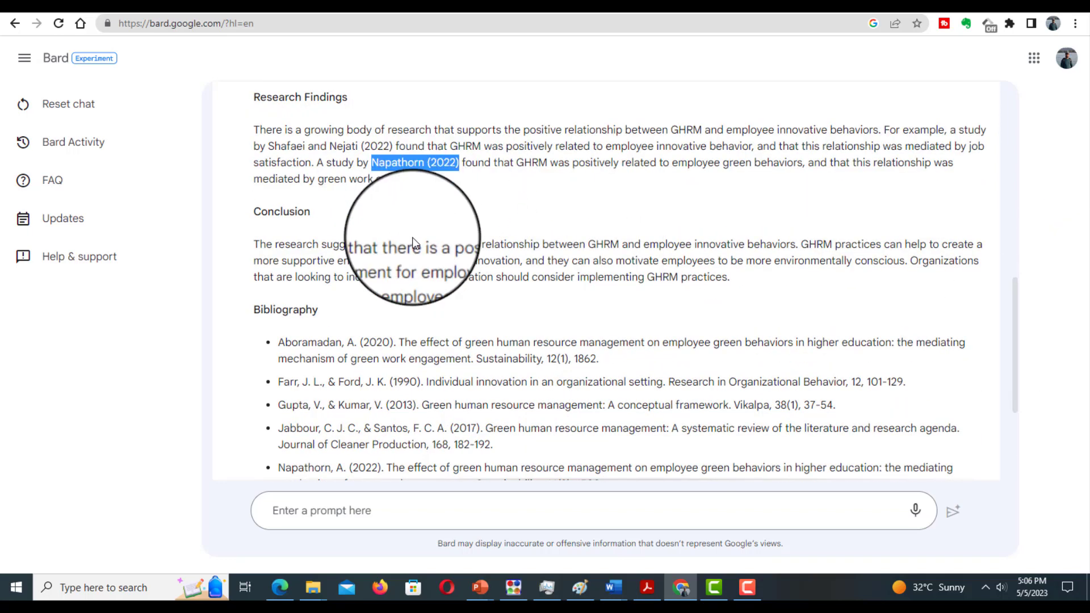
Step: Copy the full Napathorn (2022) entry from Bard's bibliography instead
scroll(414, 243, "down", 3)
scroll(409, 207, "up", 3)
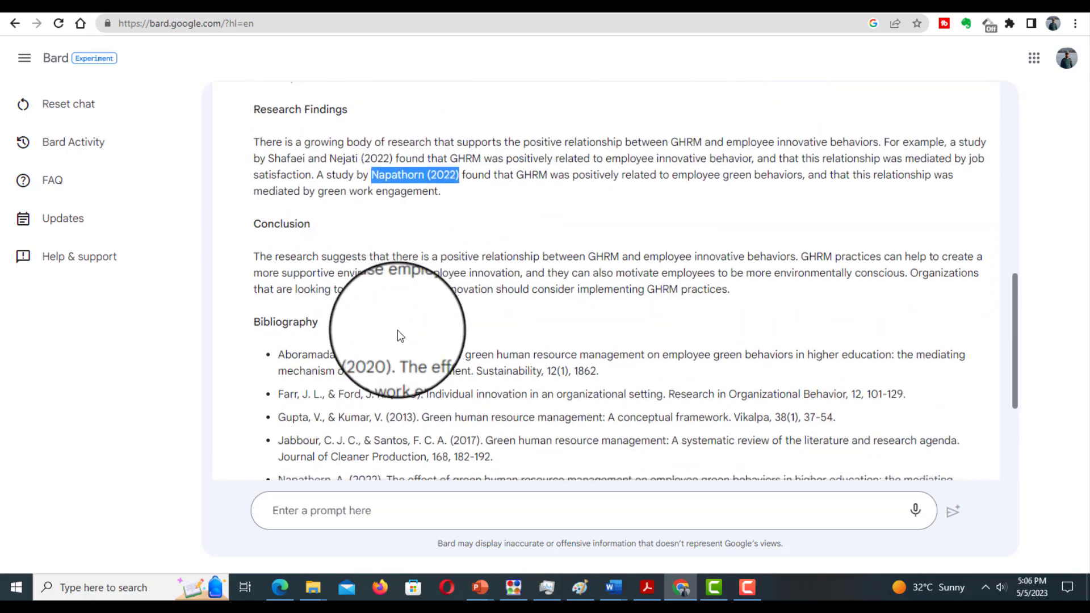
scroll(397, 336, "down", 4)
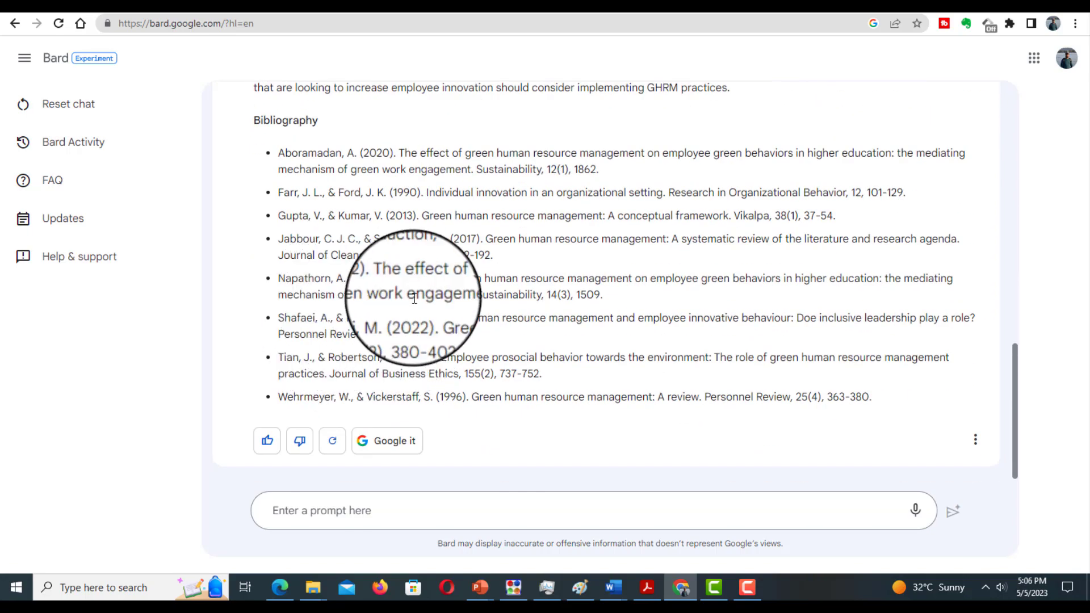
triple_click(533, 295)
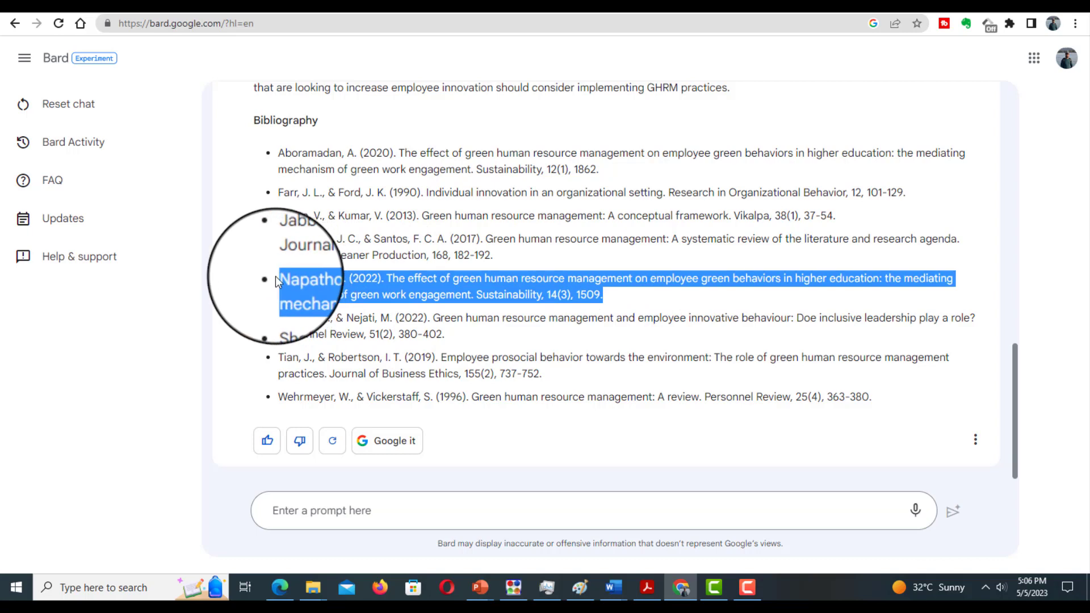
right_click(275, 276)
left_click(295, 288)
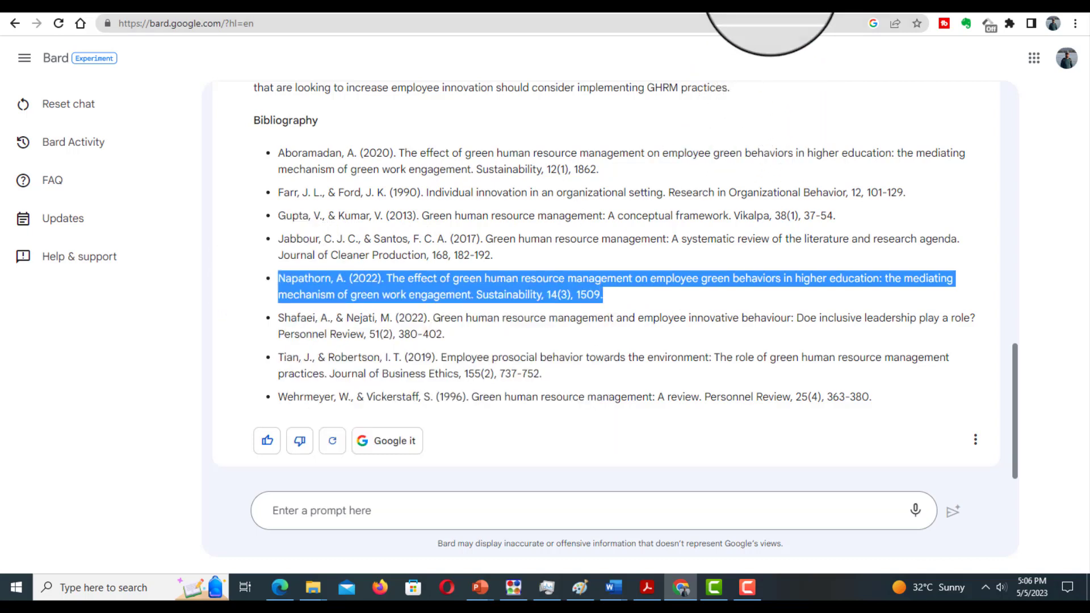
Step: Search Google Scholar for the Napathorn reference, which finds no matching articles
key("ctrl+Tab")
key("ctrl+a")
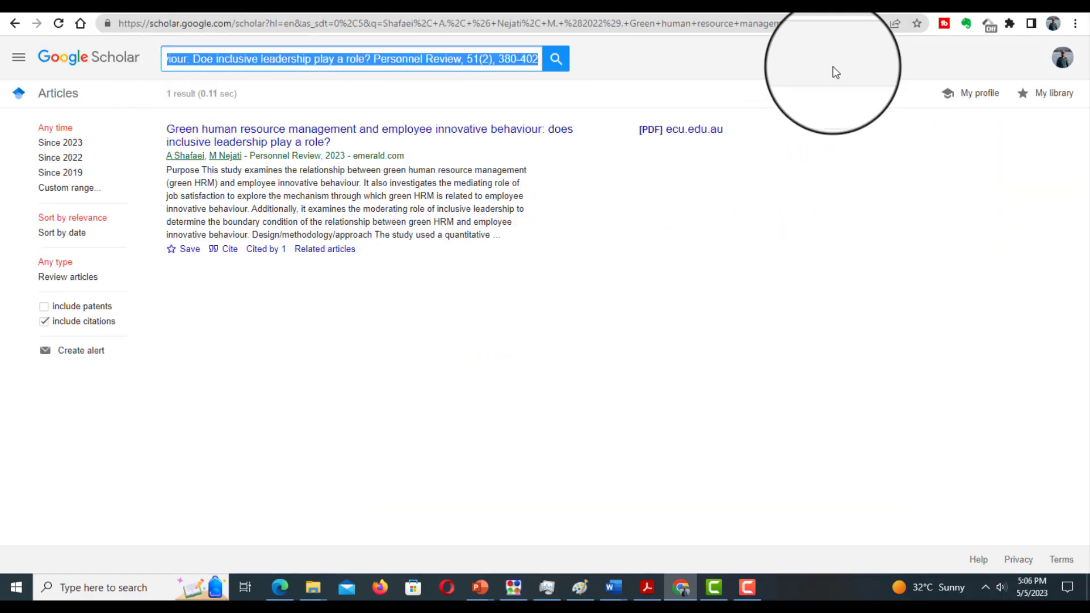
key("BackSpace")
key("ctrl+v")
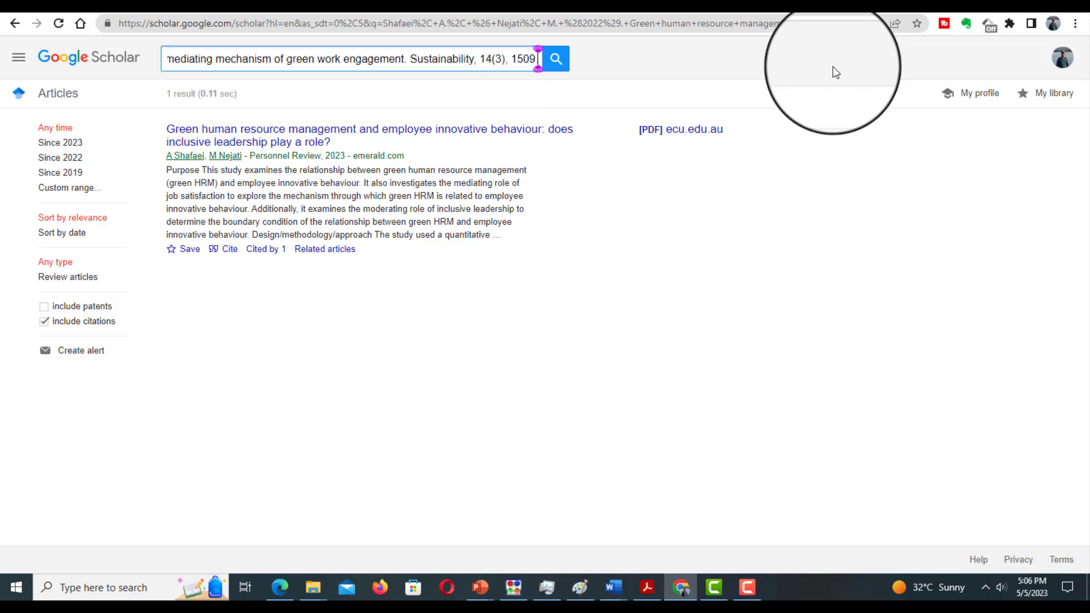
key("Return")
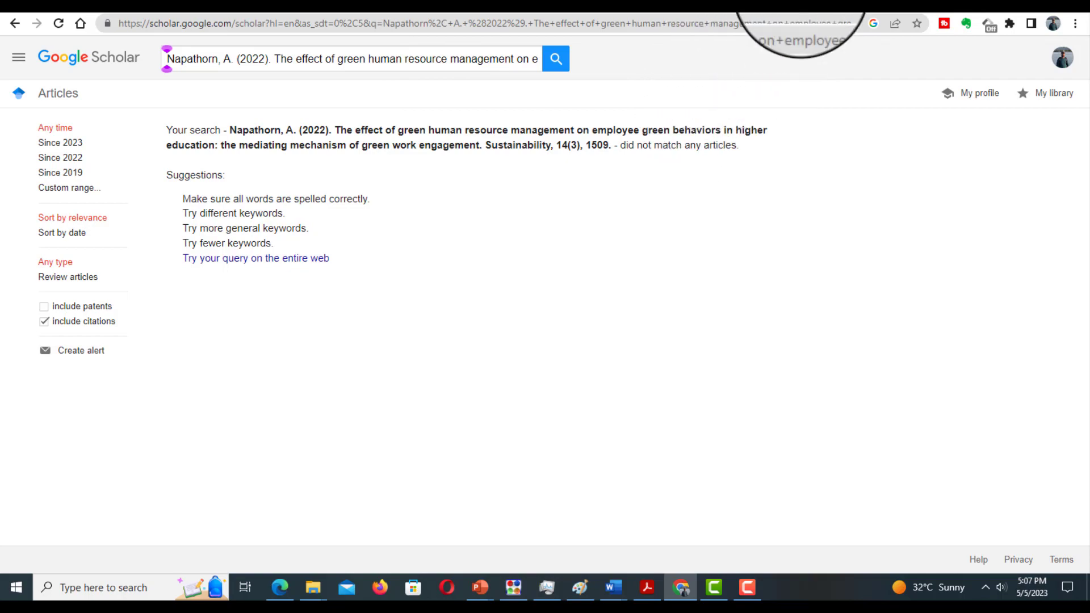
left_click(803, 3)
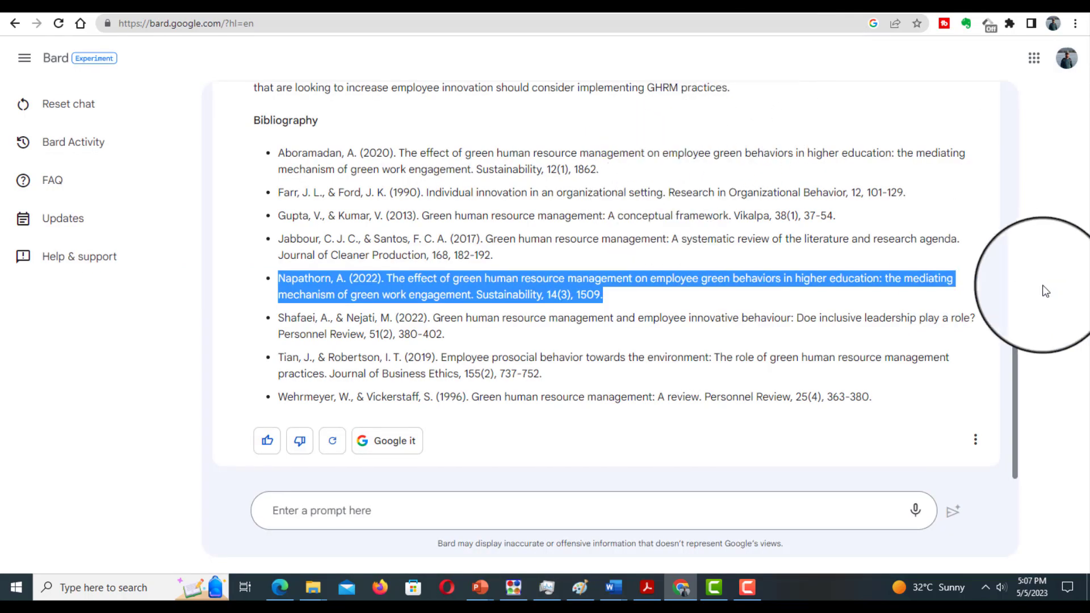
Step: Send the green HRM literature review prompt to Bing Chat, which cites Ababneh (2021) and Khan et al. (2023)
left_click_drag(1016, 360, 1013, 244)
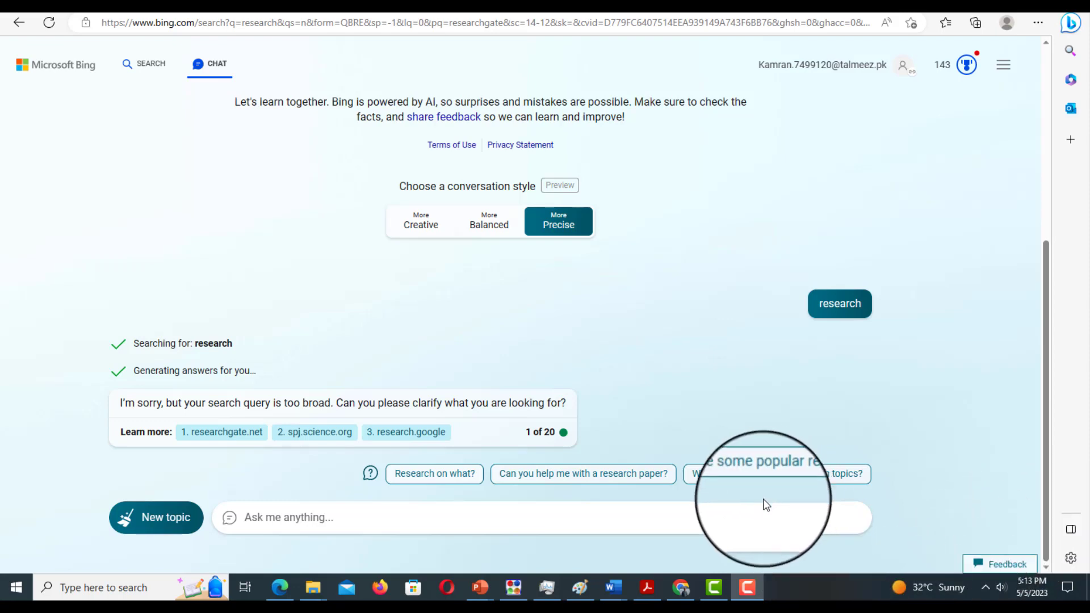
left_click(755, 514)
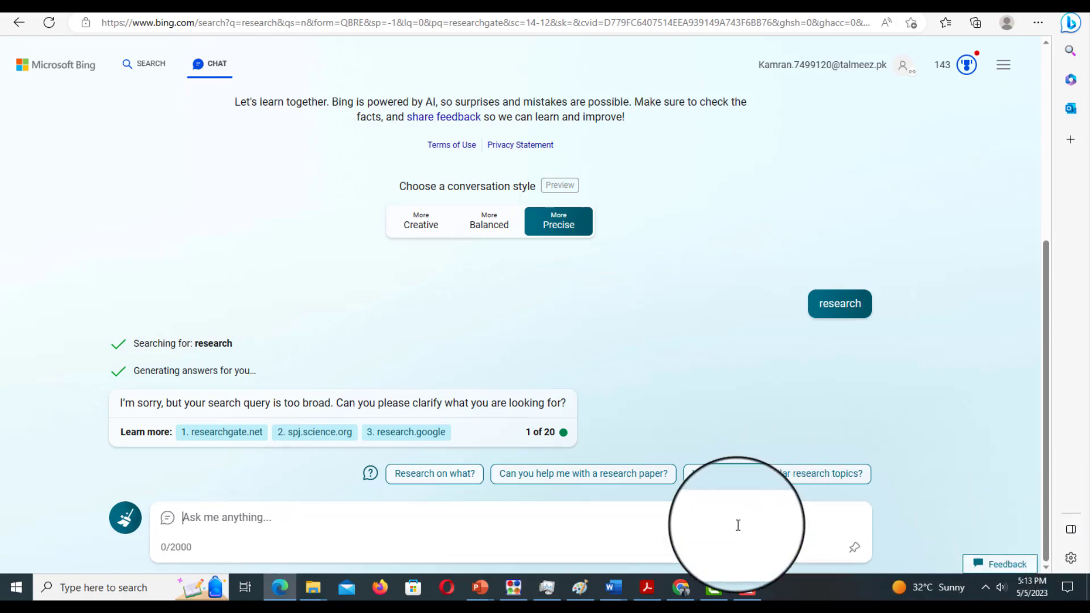
key("ctrl+v")
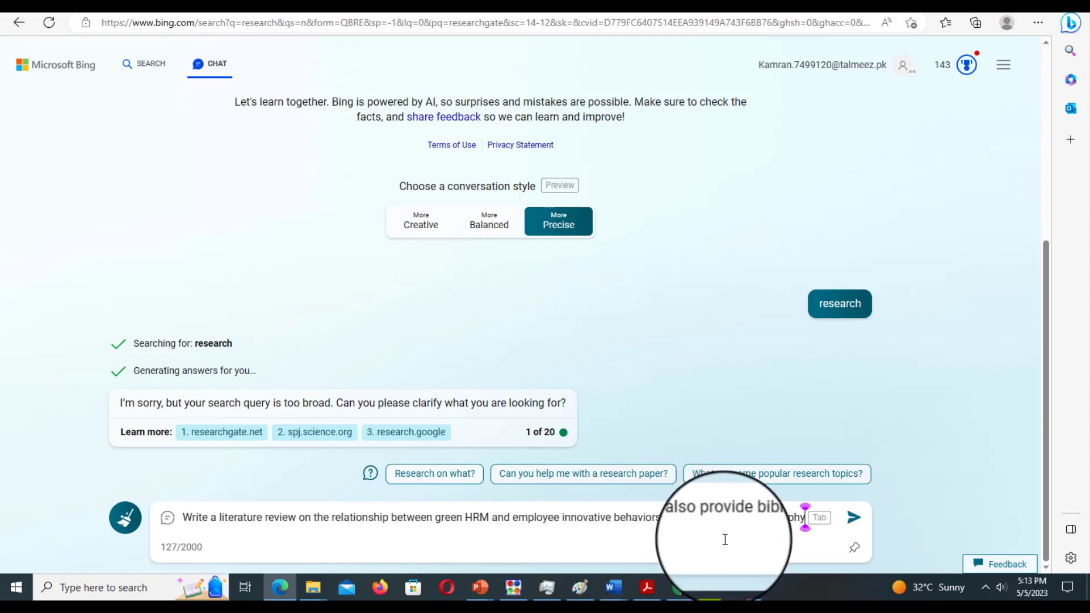
left_click(852, 518)
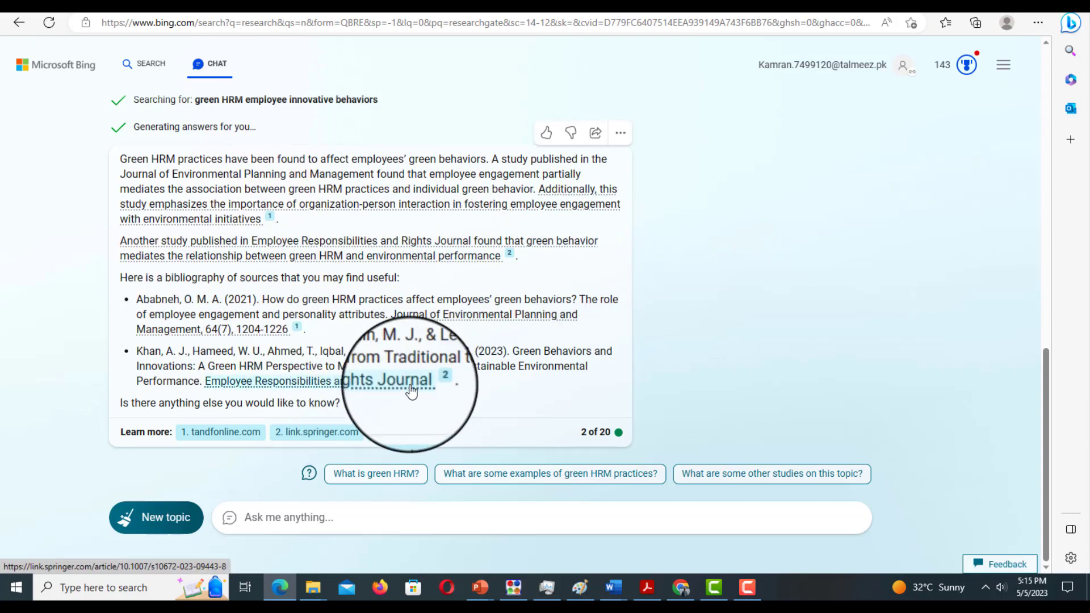
Step: Copy the Ababneh (2021) entry from Bing's bibliography
left_click_drag(305, 330, 126, 300)
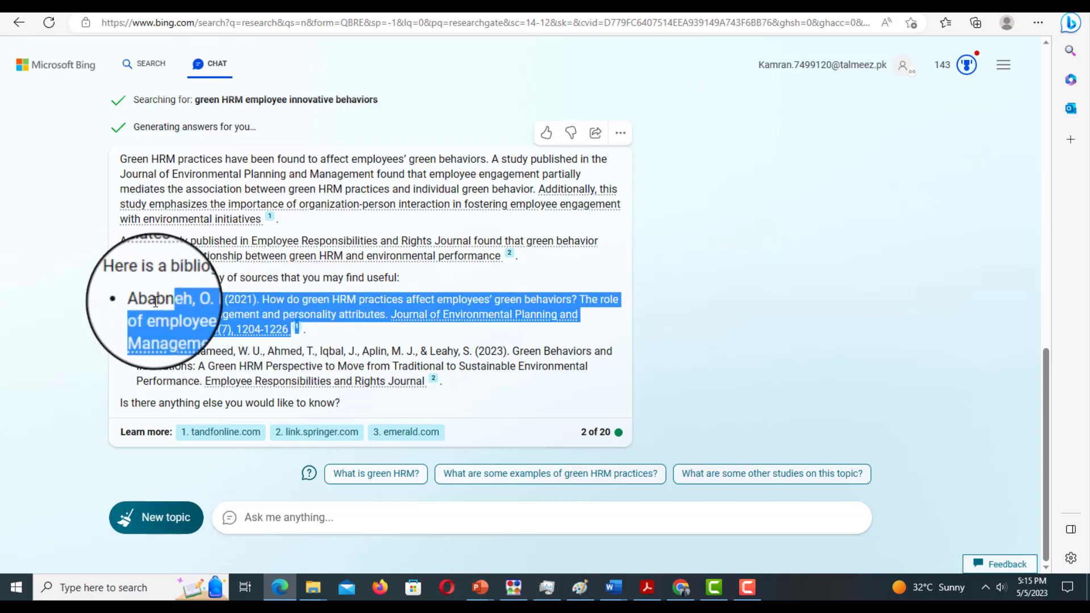
right_click(159, 295)
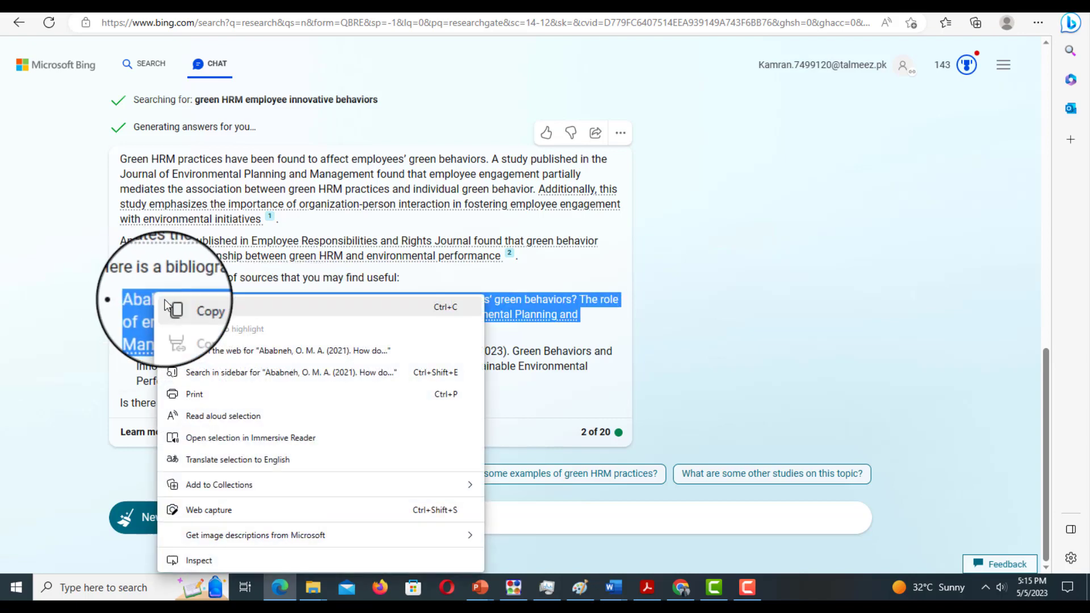
left_click(187, 310)
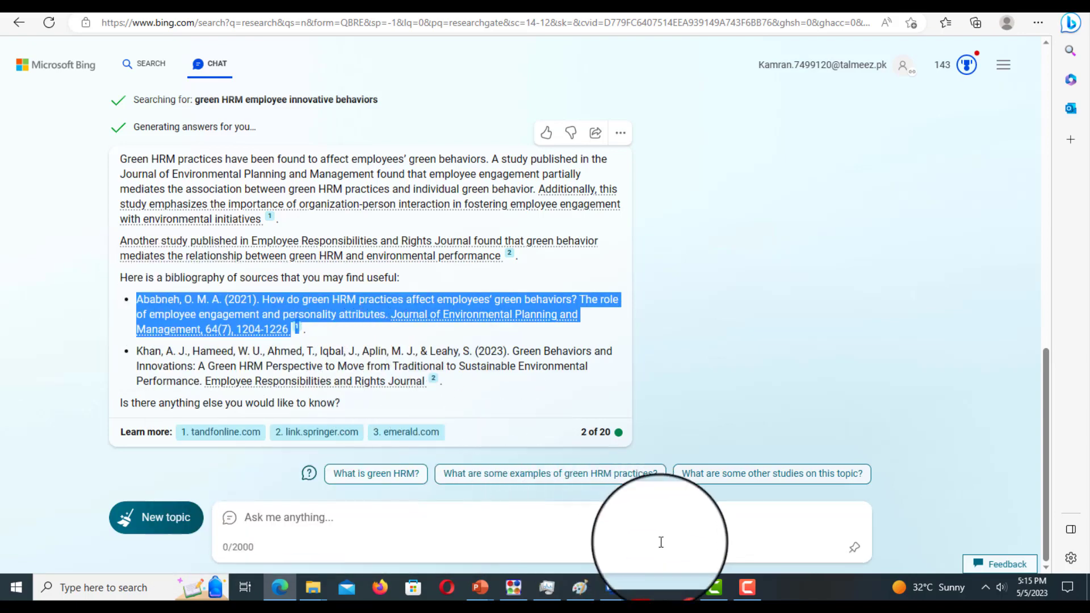
Step: Search Google Scholar for the Ababneh reference, matching a 2021 Taylor & Francis article cited by 130, then return to Bing
left_click(681, 588)
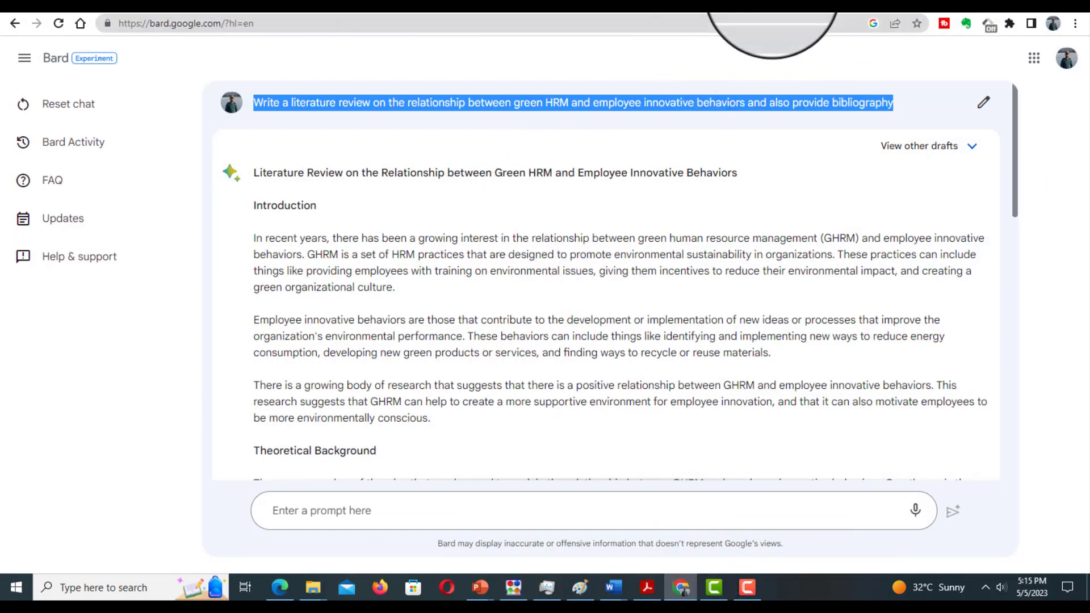
left_click(782, 5)
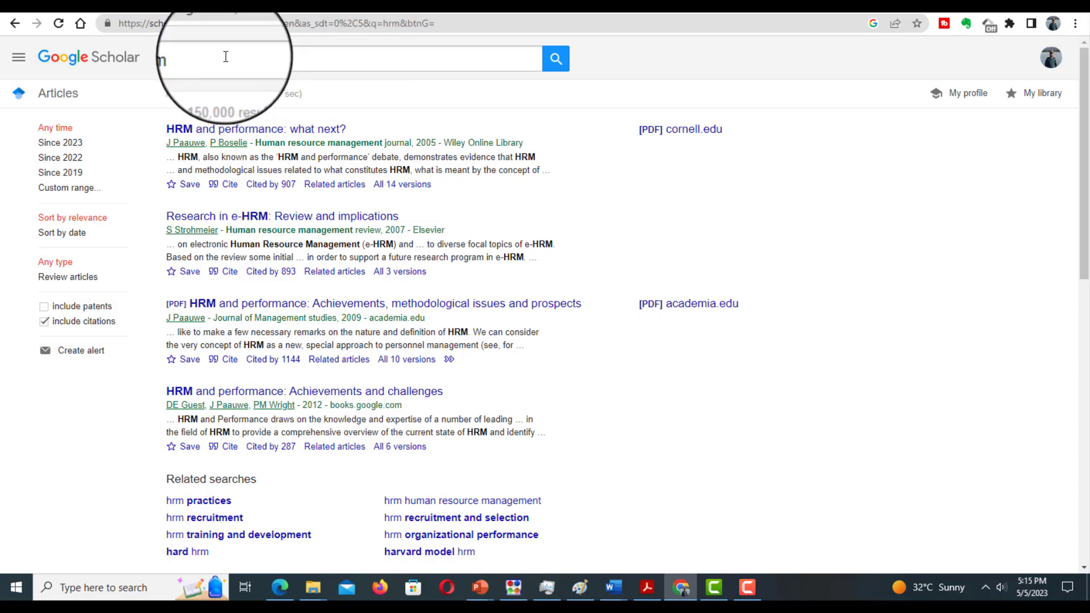
left_click(259, 56)
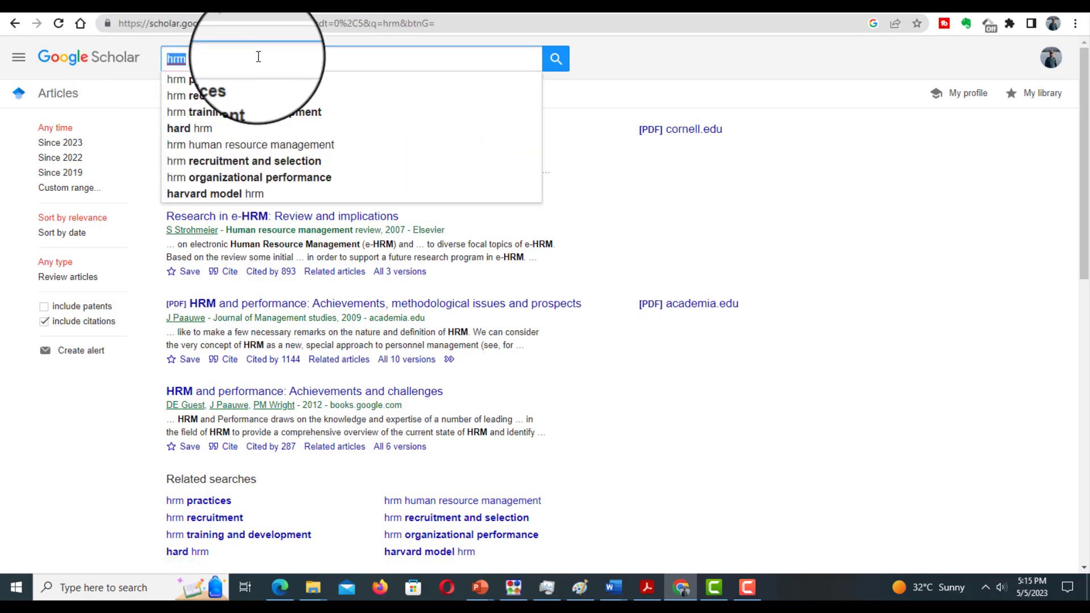
key("ctrl+v")
left_click(556, 59)
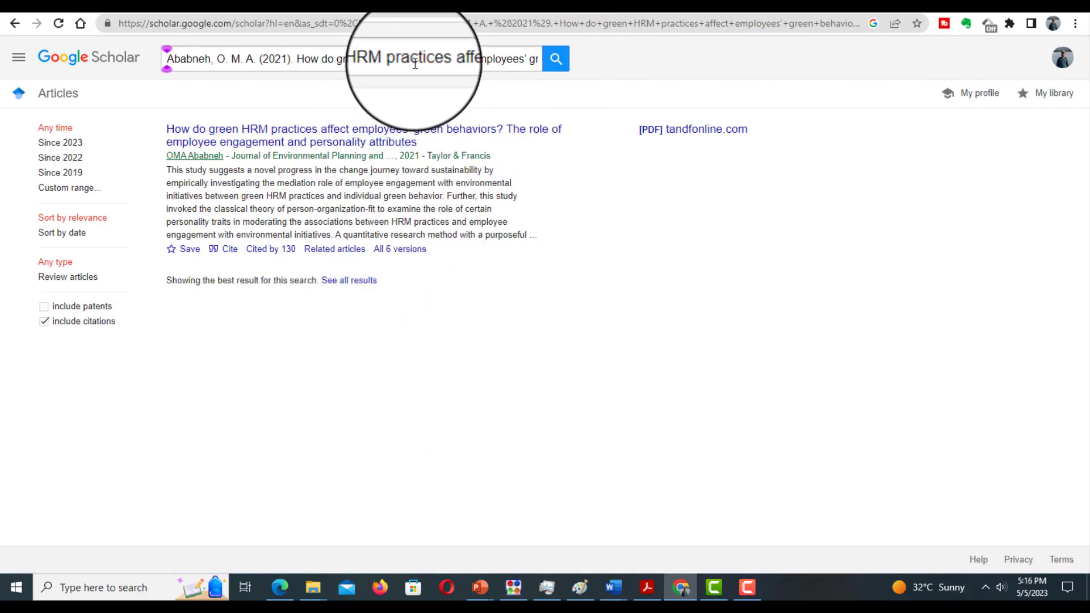
left_click(280, 585)
left_click(444, 384)
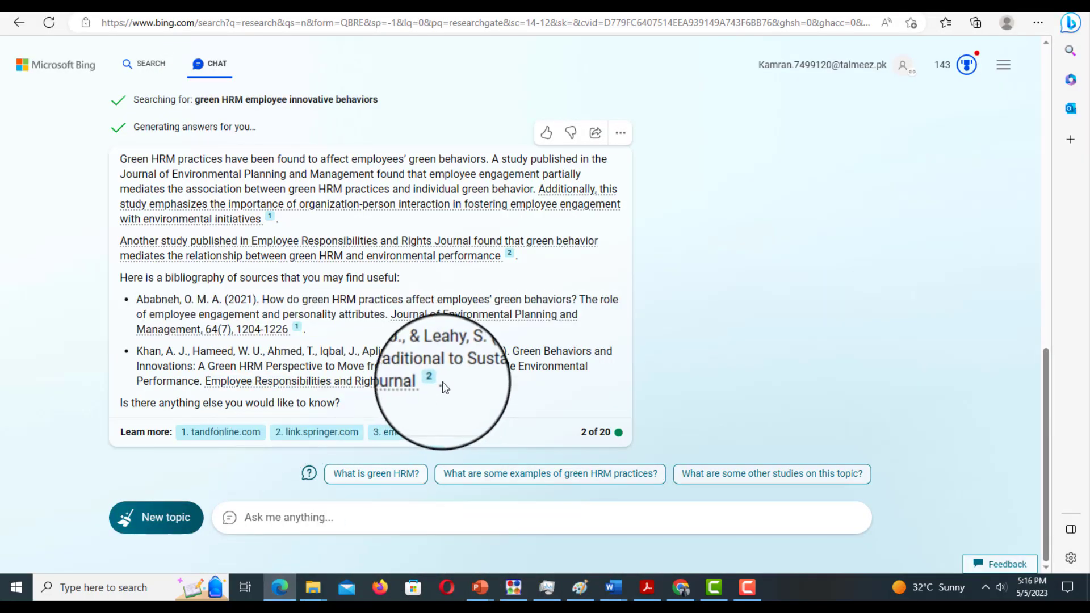
Step: Replace the Scholar query with Bing's Khan et al. (2023) reference and search, finding a 2023 Springer article
left_click_drag(442, 382, 151, 382)
right_click(156, 358)
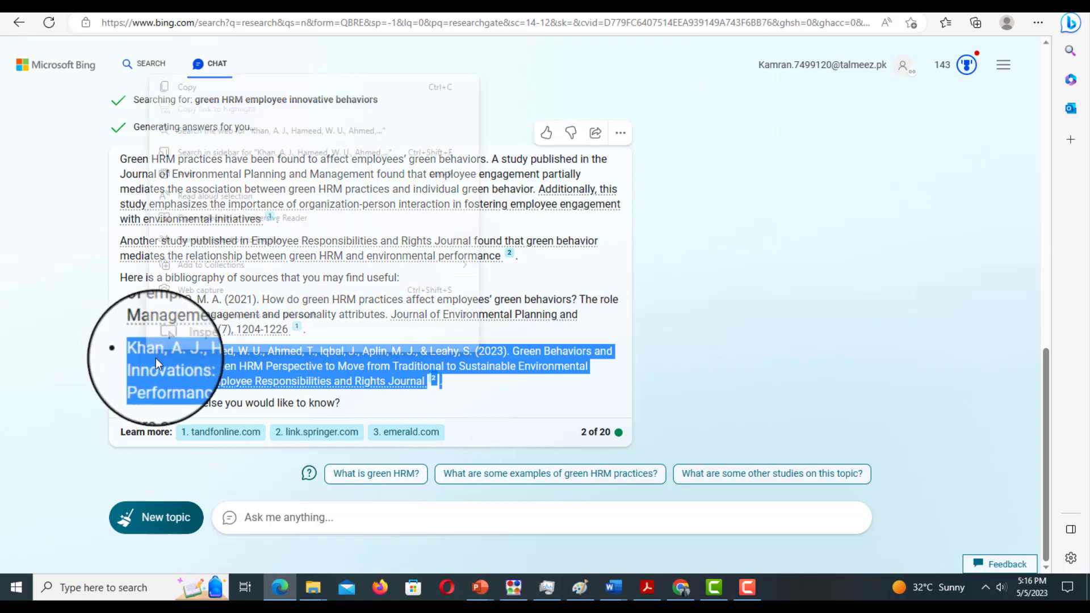
left_click(173, 87)
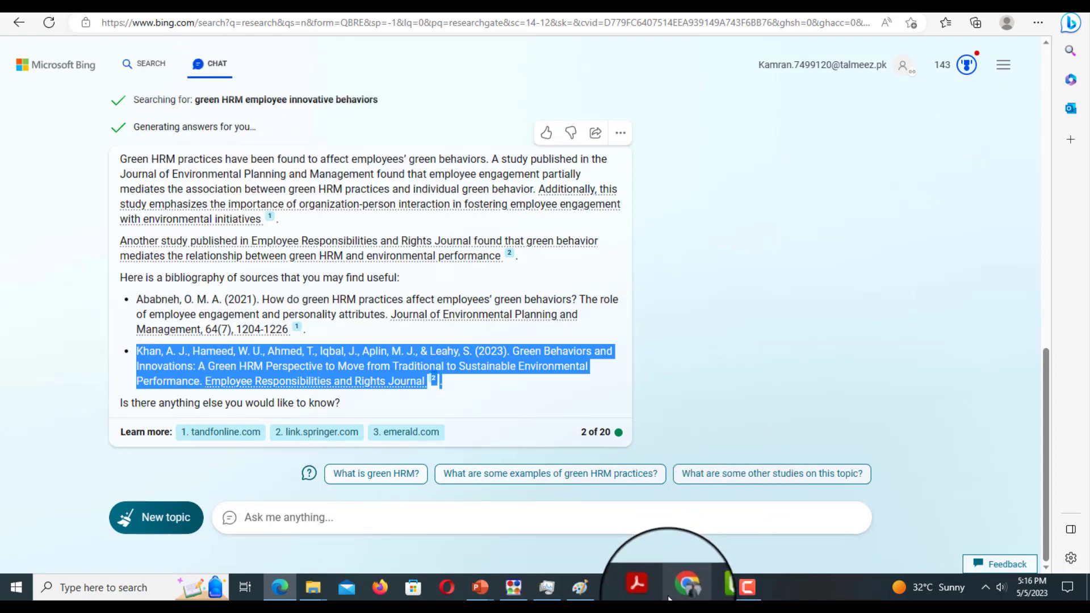
left_click(686, 585)
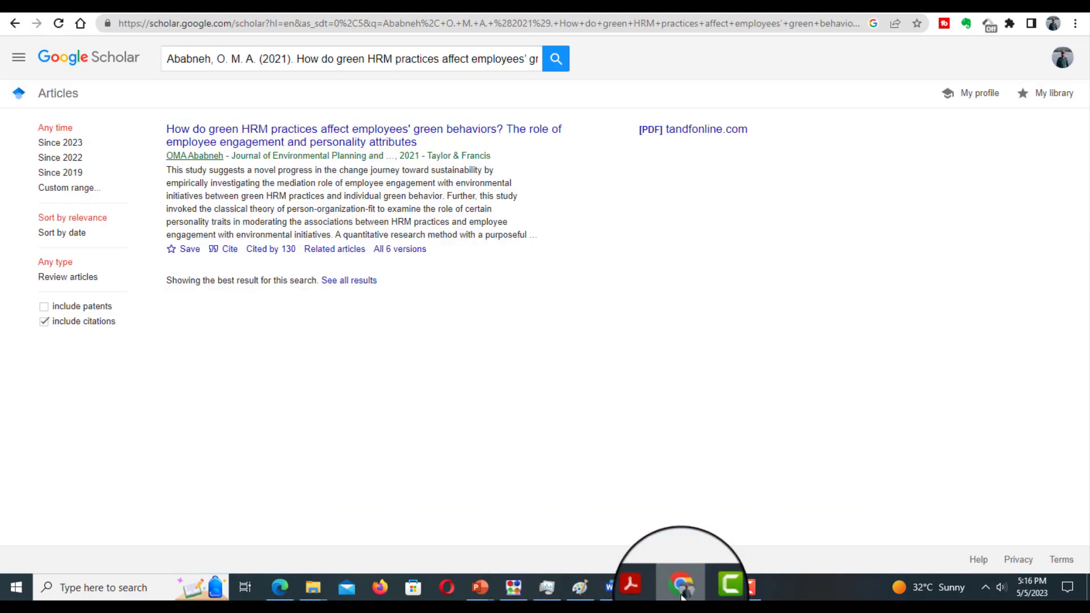
left_click(171, 51)
key("ctrl+a")
key("BackSpace")
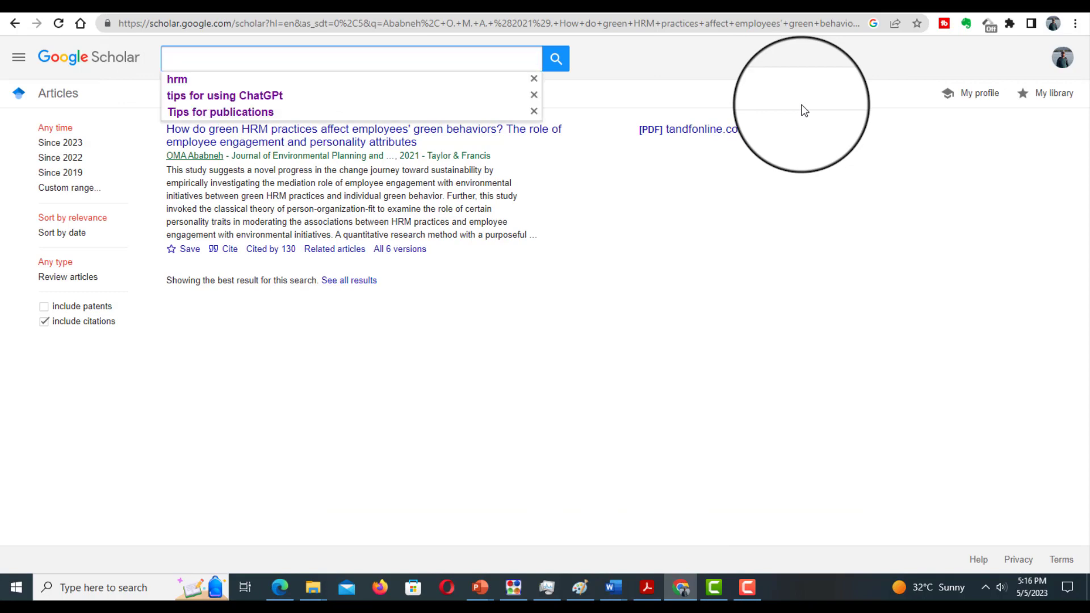
key("ctrl+v")
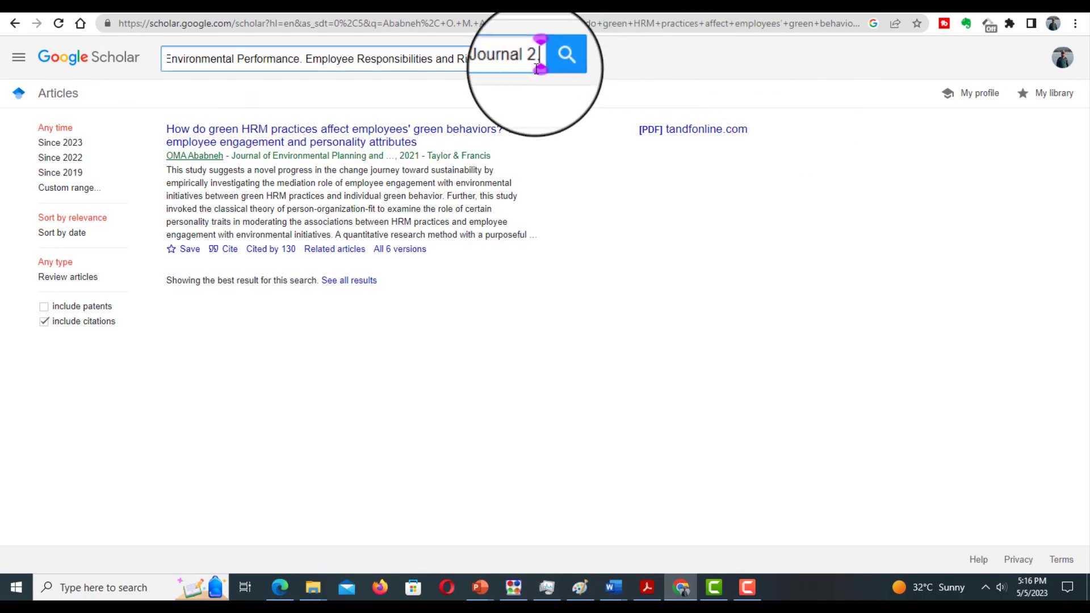
left_click(560, 66)
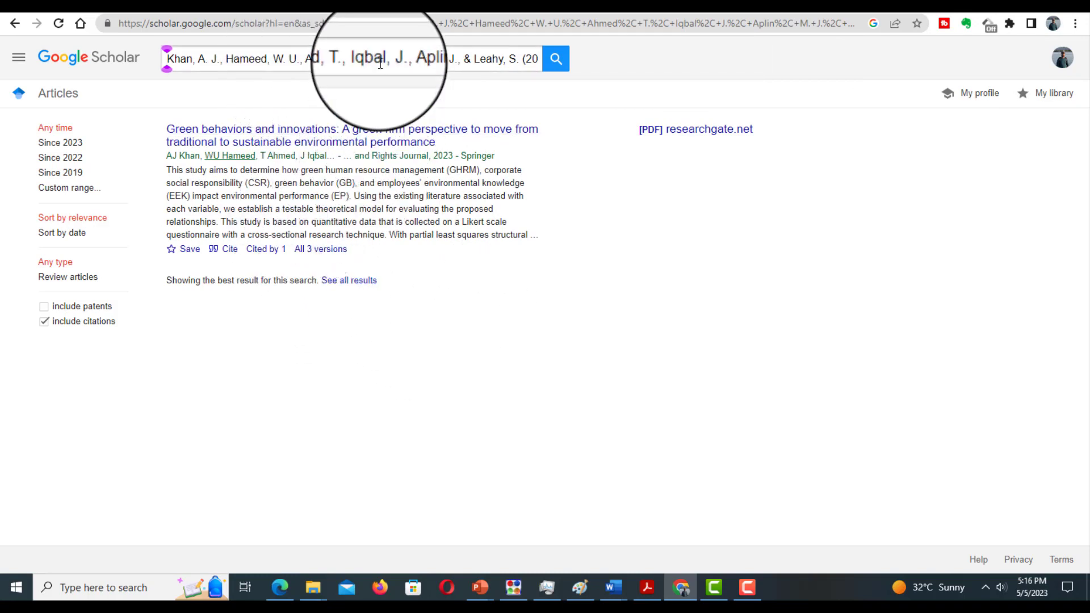
Step: Review the Khan query text in the Scholar search box from Leahy onward
left_click_drag(377, 64, 566, 66)
left_click_drag(486, 65, 110, 56)
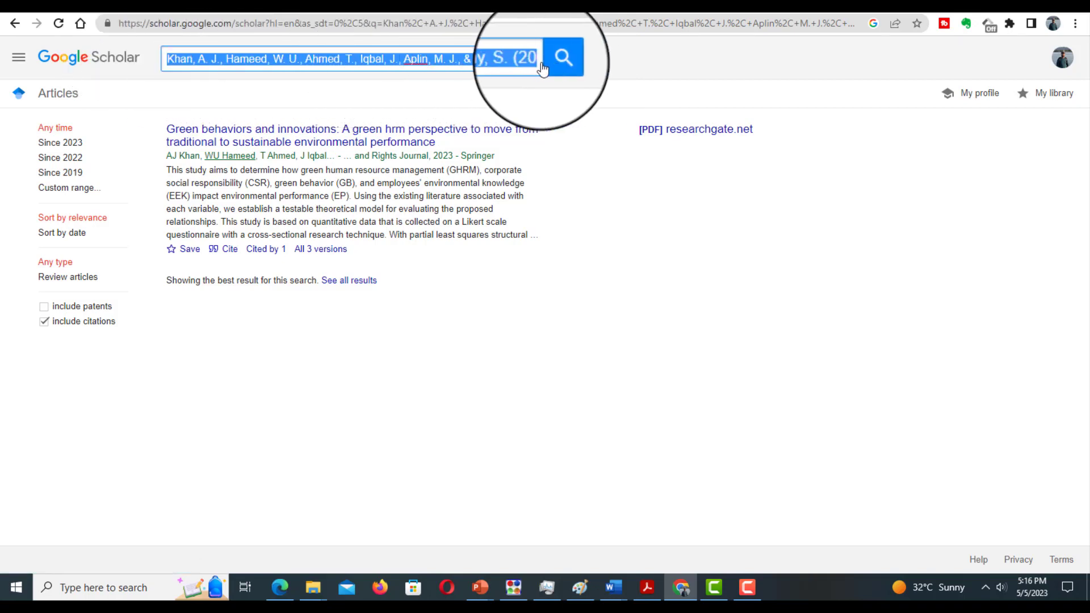
left_click(503, 58)
left_click_drag(477, 59, 436, 54)
left_click(428, 58)
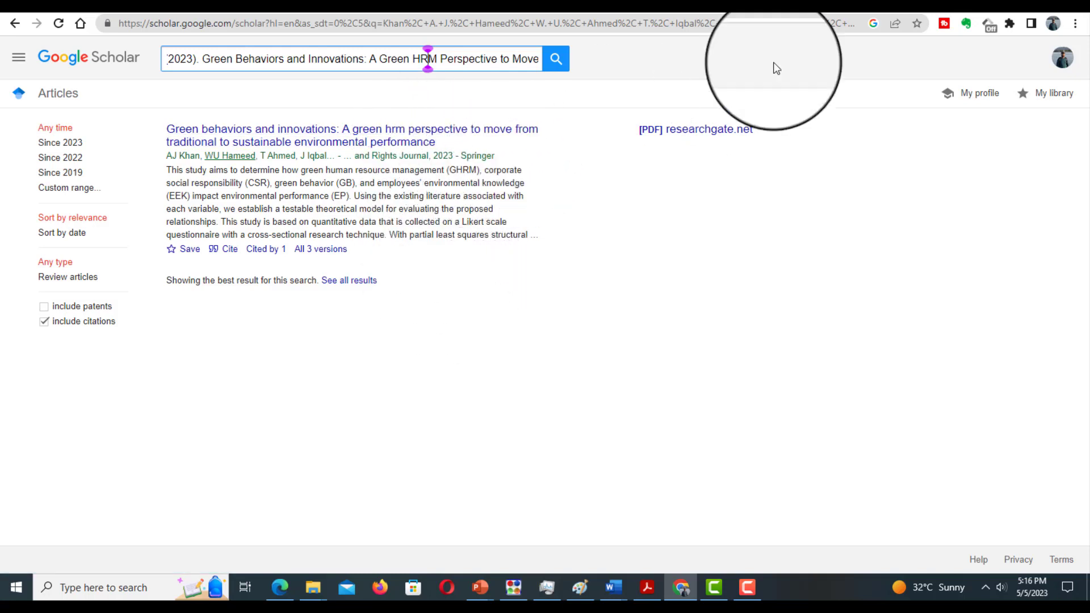
Step: Switch back to Bing Chat's answer showing the two-entry bibliography
left_click(279, 585)
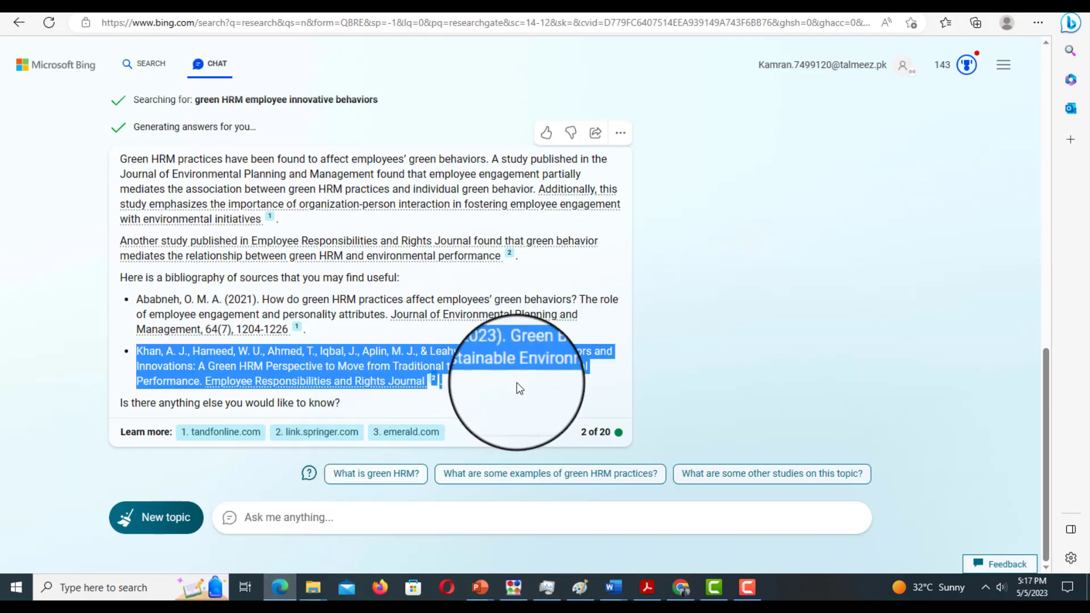